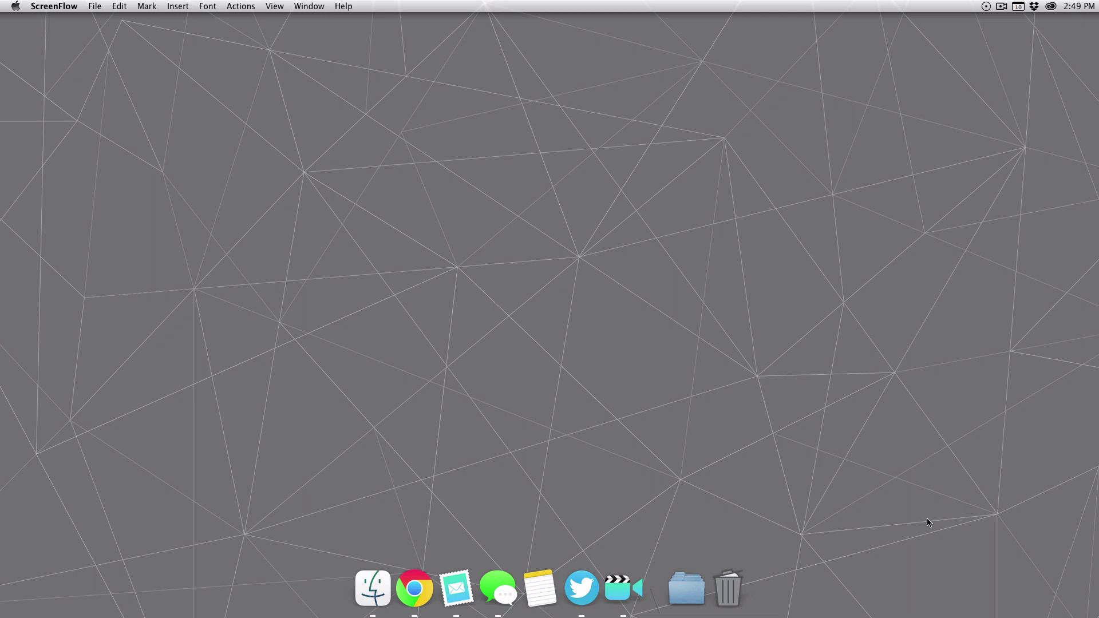
# - Search Google Images for 'mavericks logo', view the full-size OS X Mavericks X logo, then close Chrome
pyautogui.click(414, 589)
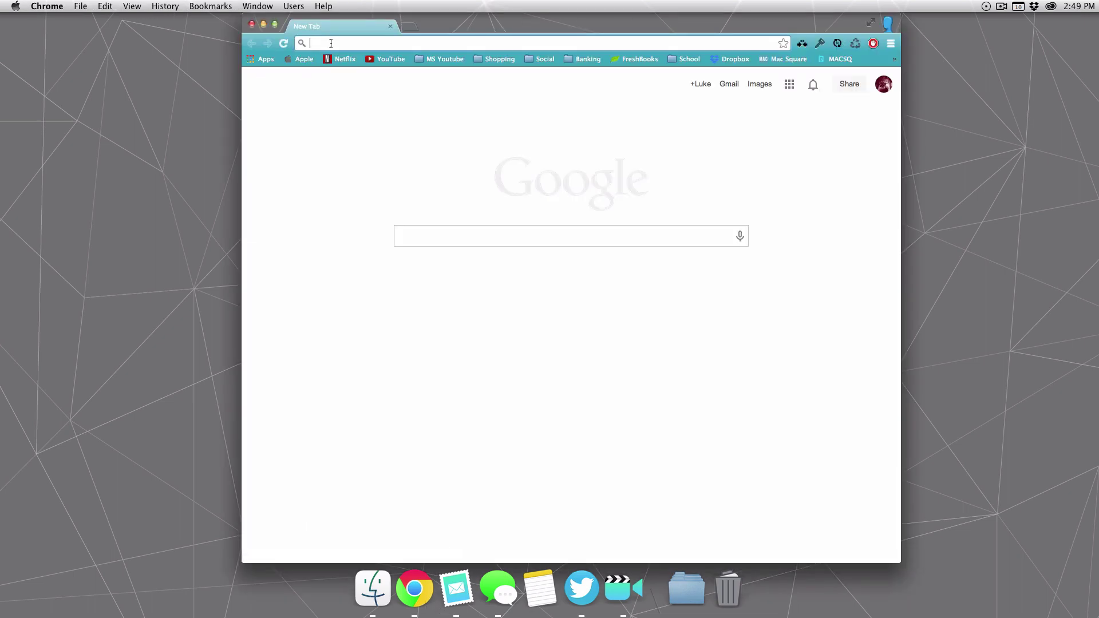
pyautogui.write('mavericks l')
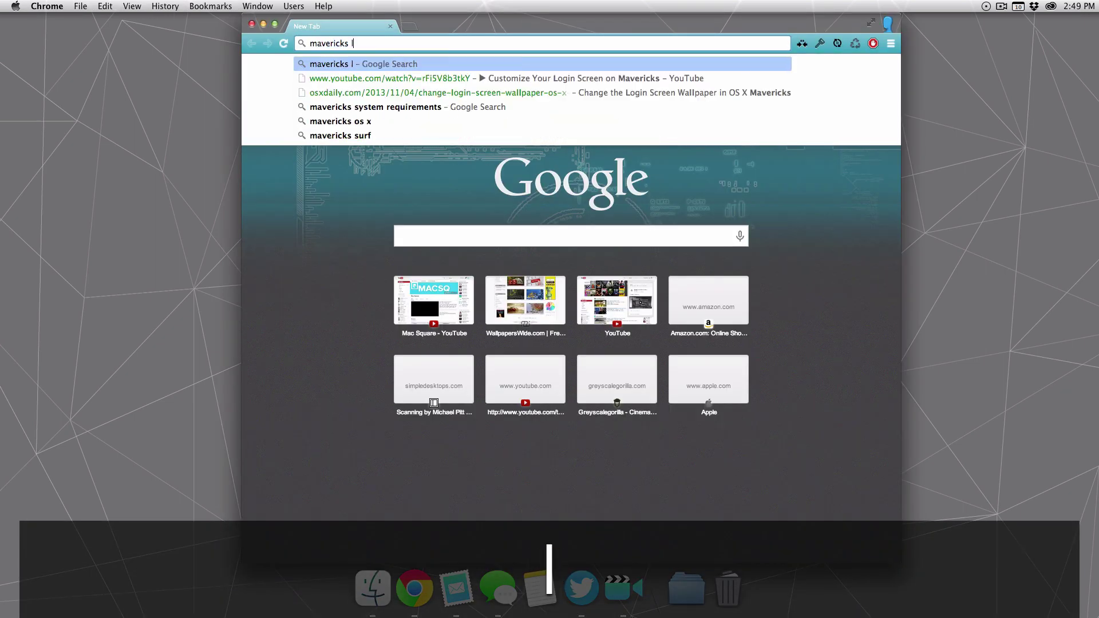
pyautogui.write('ogo')
pyautogui.press('Return')
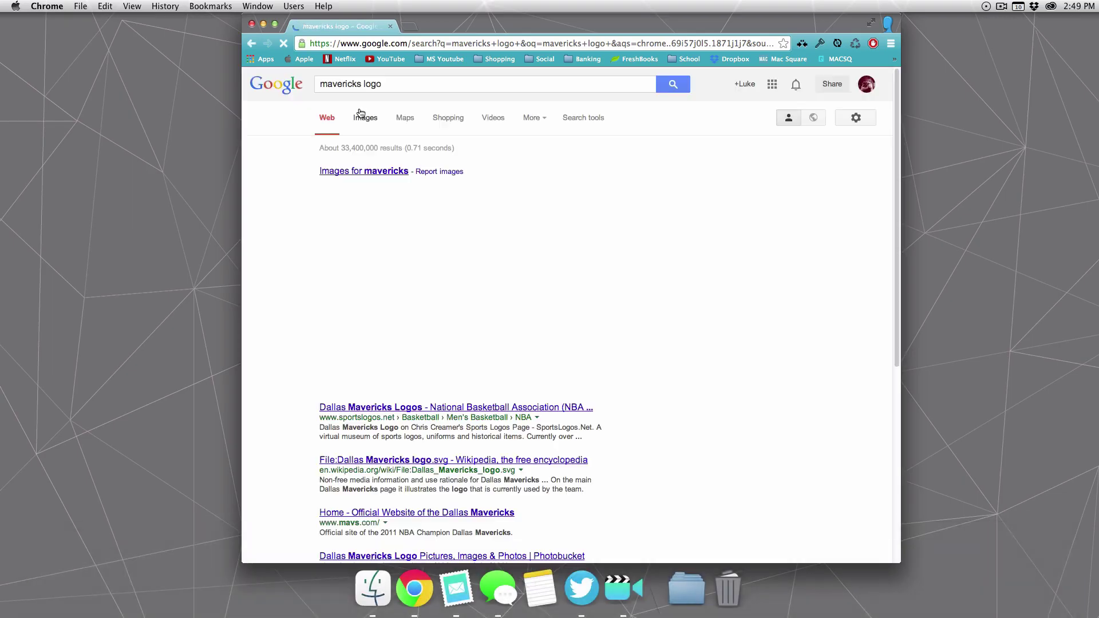
pyautogui.click(363, 115)
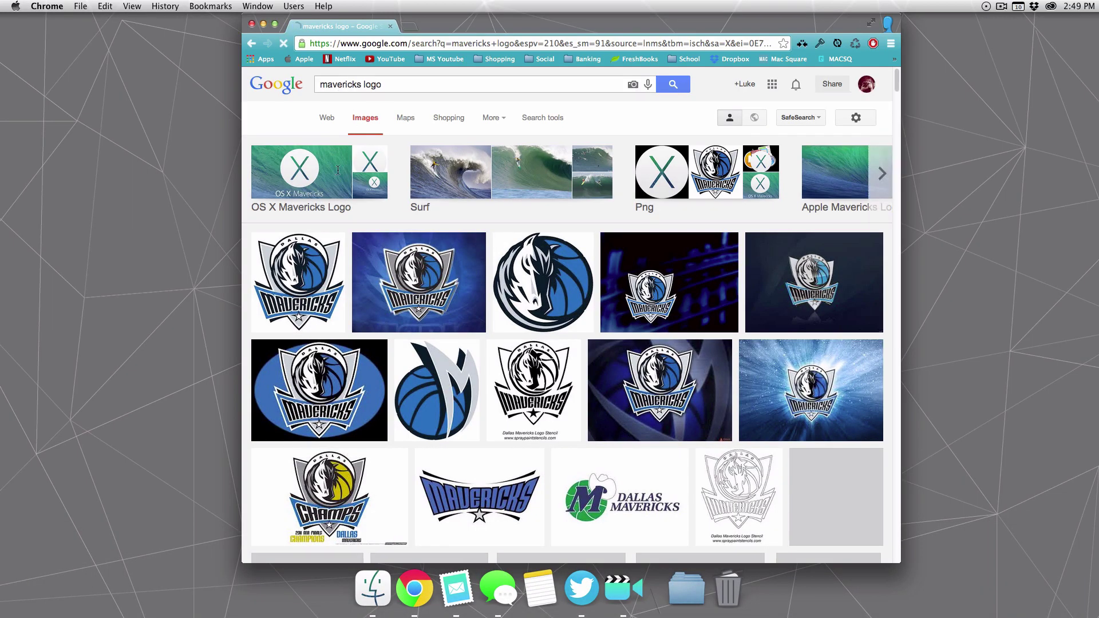
pyautogui.click(302, 166)
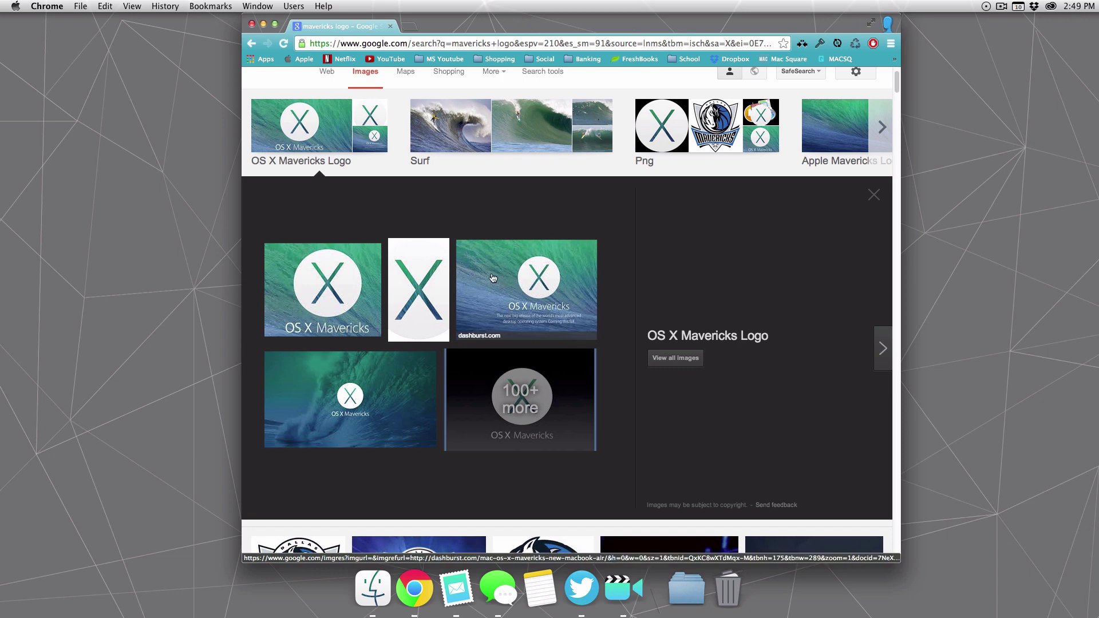
pyautogui.click(400, 259)
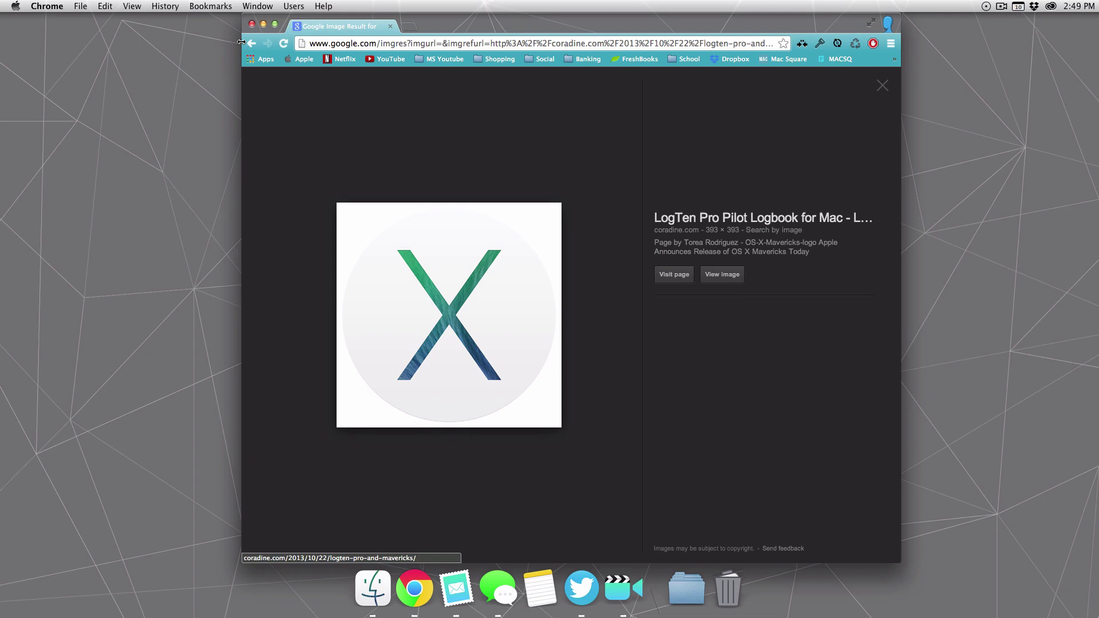
pyautogui.click(252, 25)
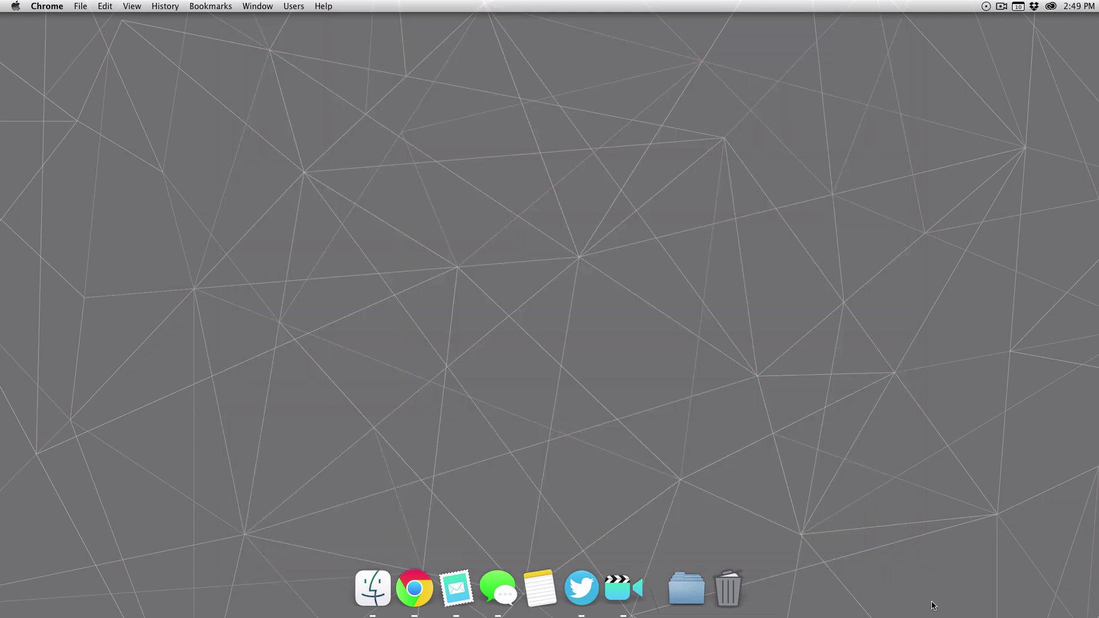
# - Launch Photoshop and create a new 1920 × 1080 px, 144 ppi document with a white background
pyautogui.press('cmd+space')
pyautogui.write('ph')
pyautogui.press('Return')
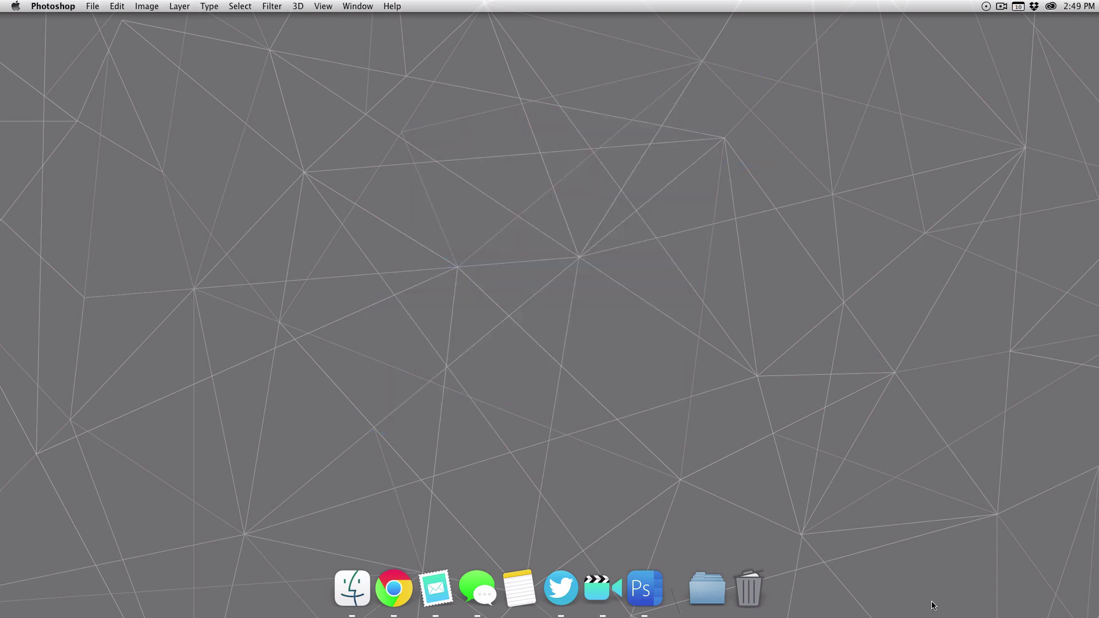
pyautogui.press('super+n')
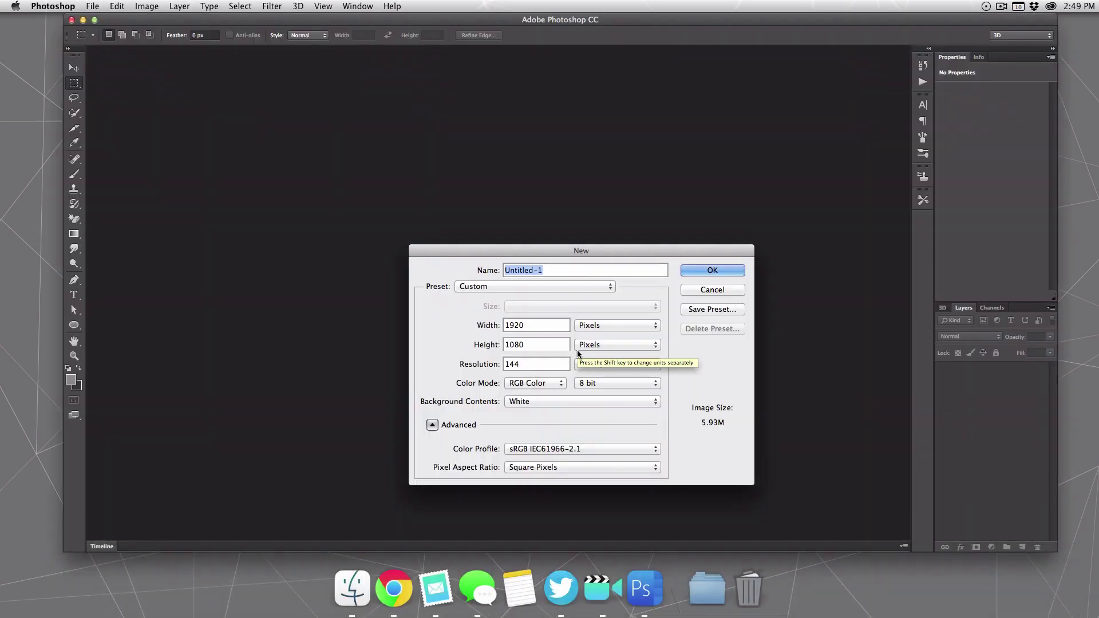
pyautogui.press('Return')
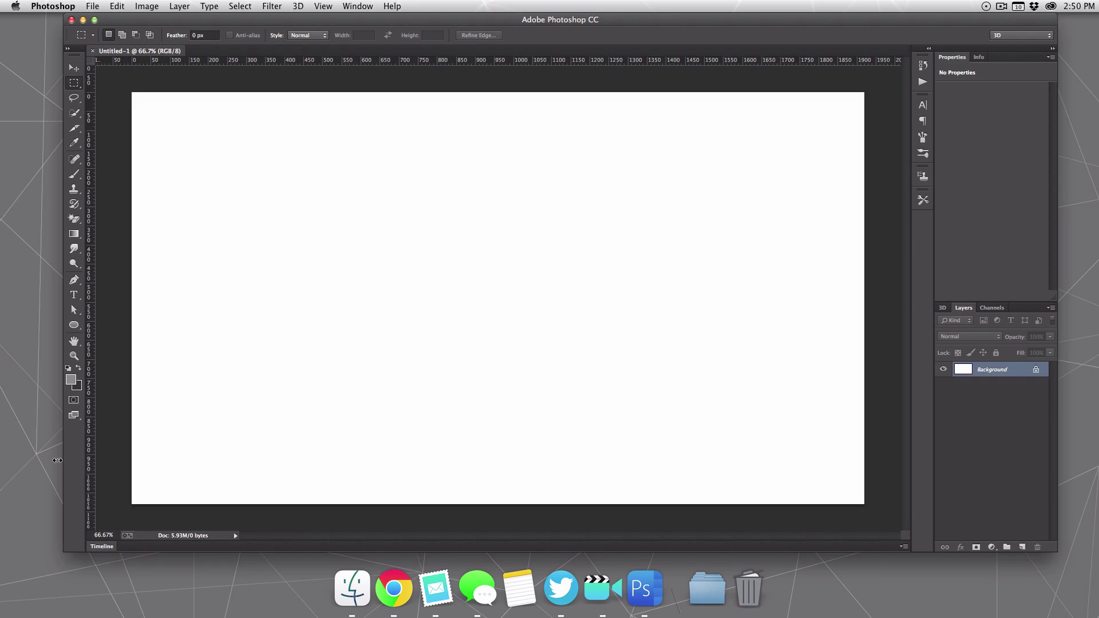
# - Draw a text box near the canvas centre and type the letter X
pyautogui.click(74, 295)
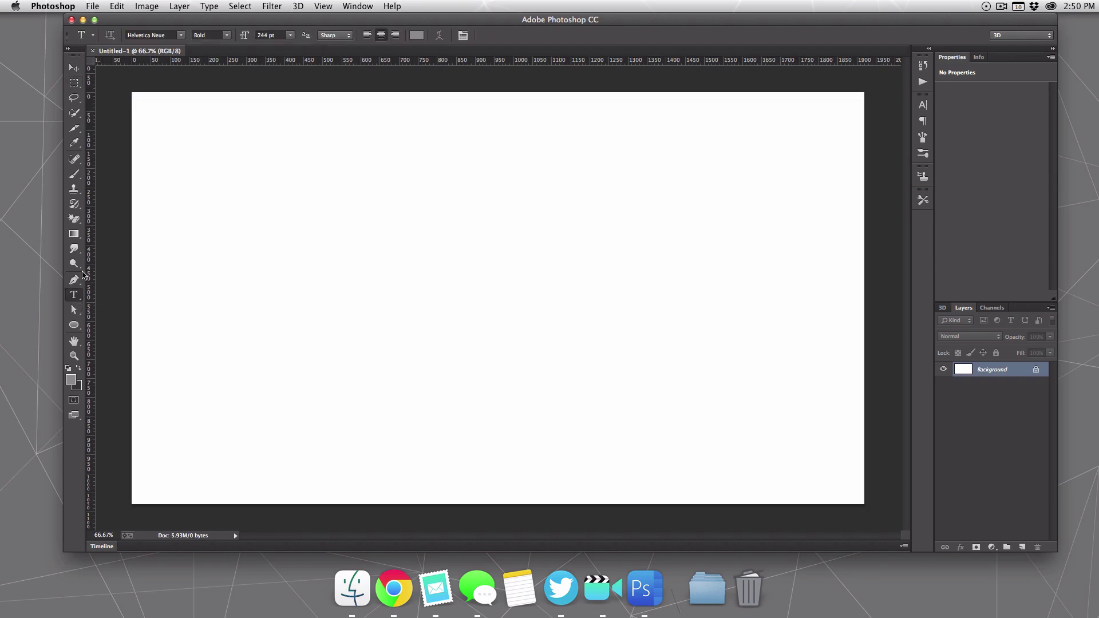
pyautogui.press('t')
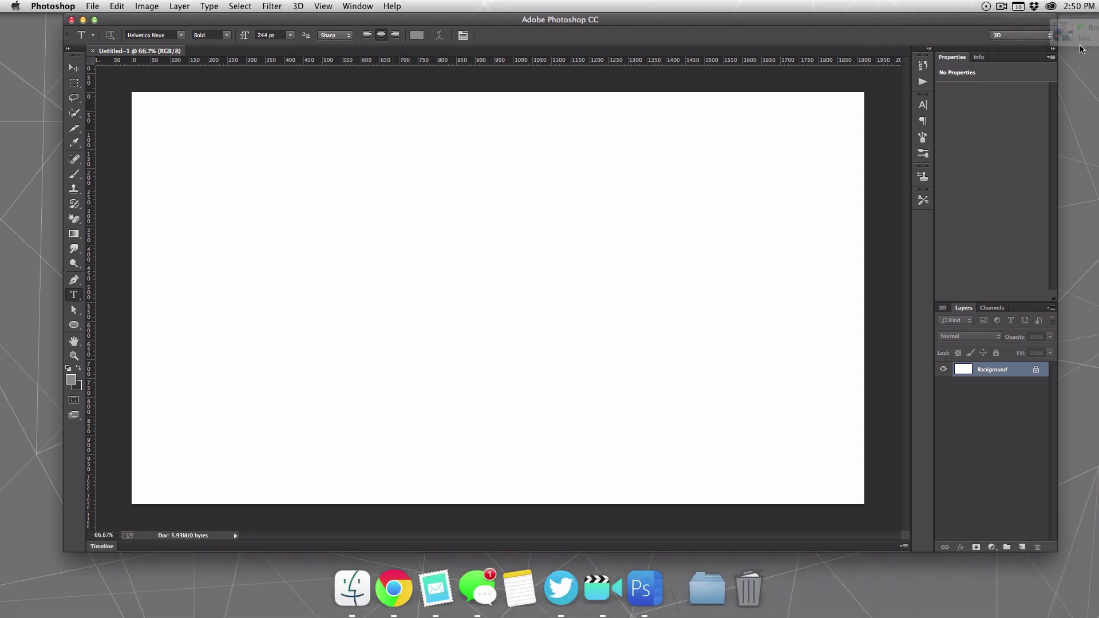
pyautogui.moveTo(347, 208); pyautogui.dragTo(772, 458)
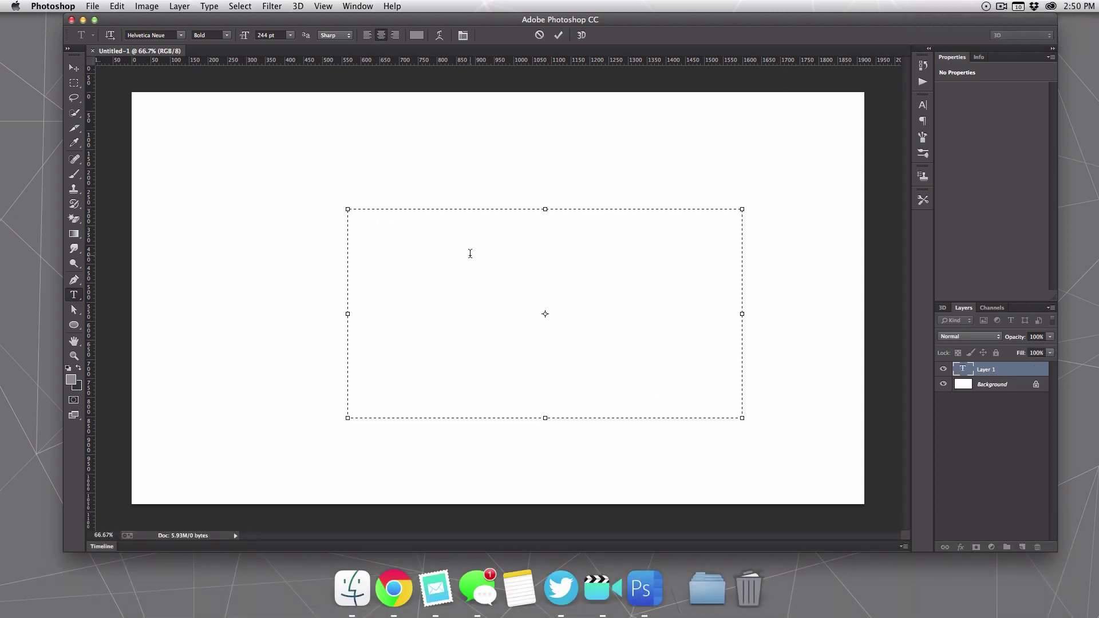
pyautogui.write('X')
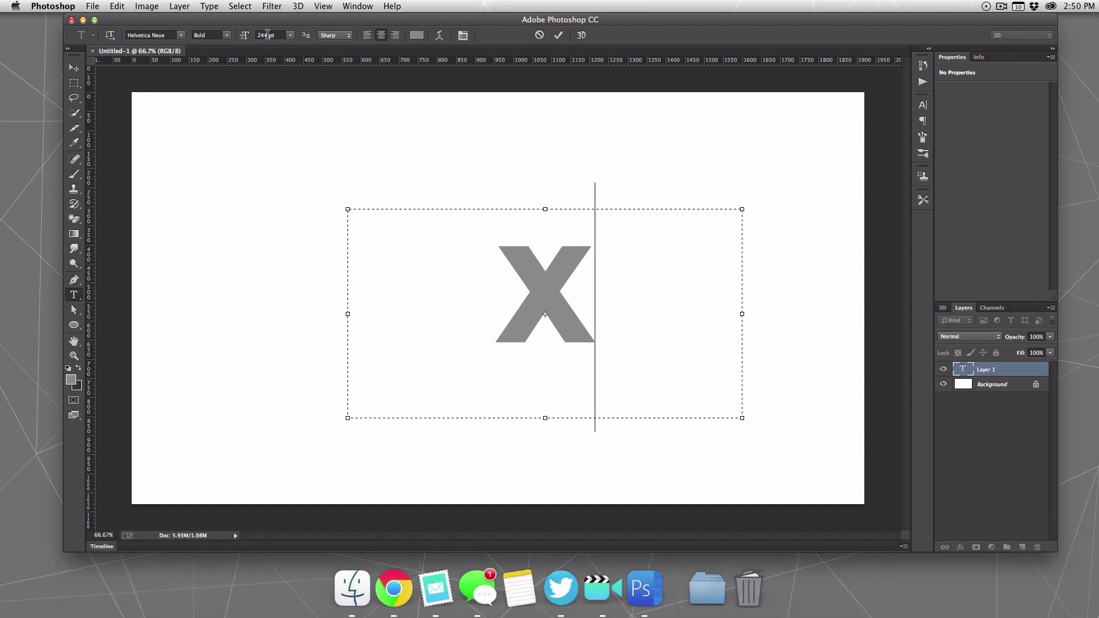
pyautogui.press('super+a')
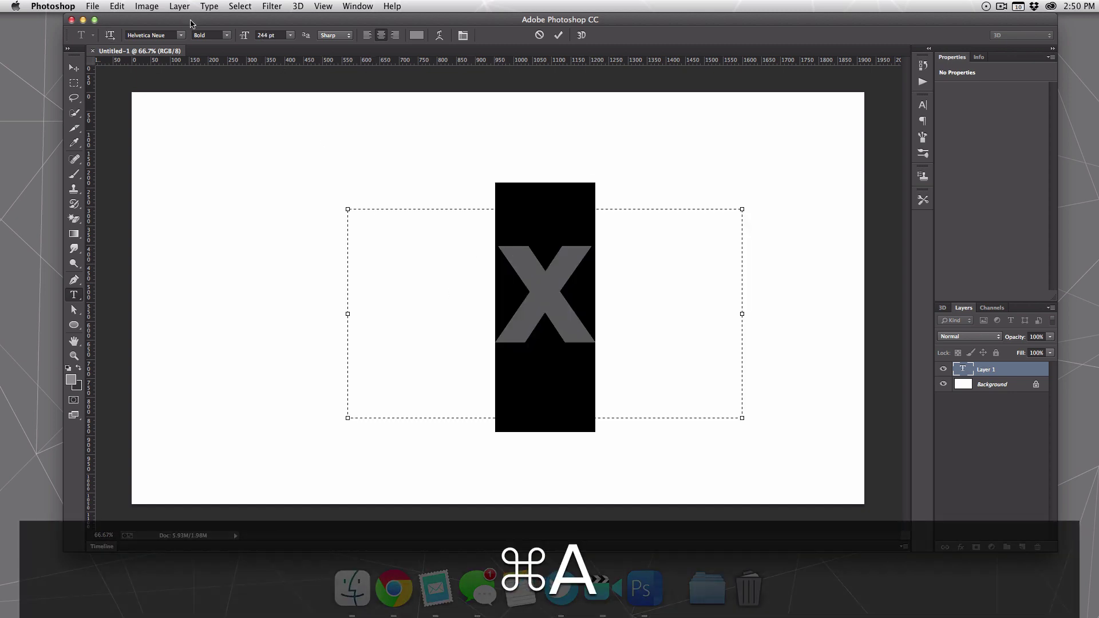
# - Enlarge the X to 400 pt, commit it, and move it up and left
pyautogui.click(417, 35)
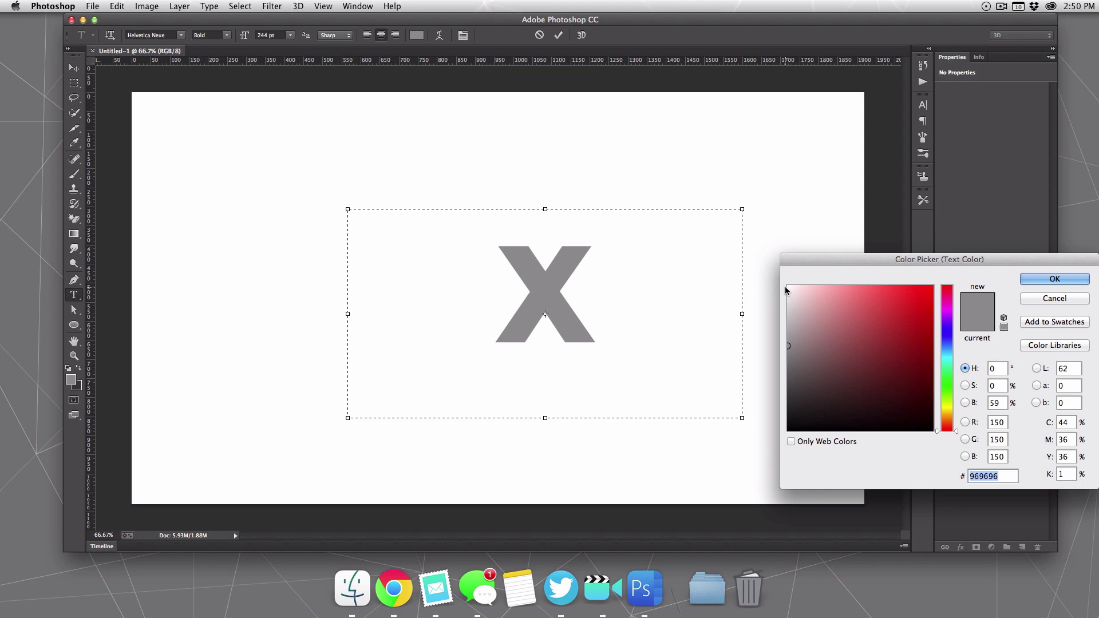
pyautogui.click(1055, 298)
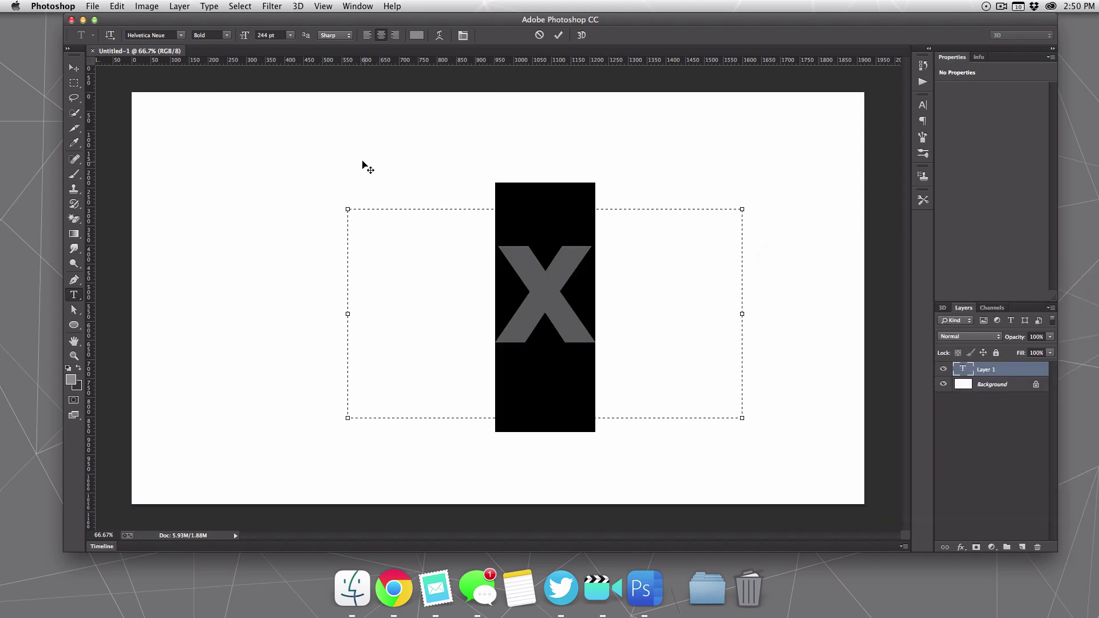
pyautogui.click(257, 34)
pyautogui.write('400')
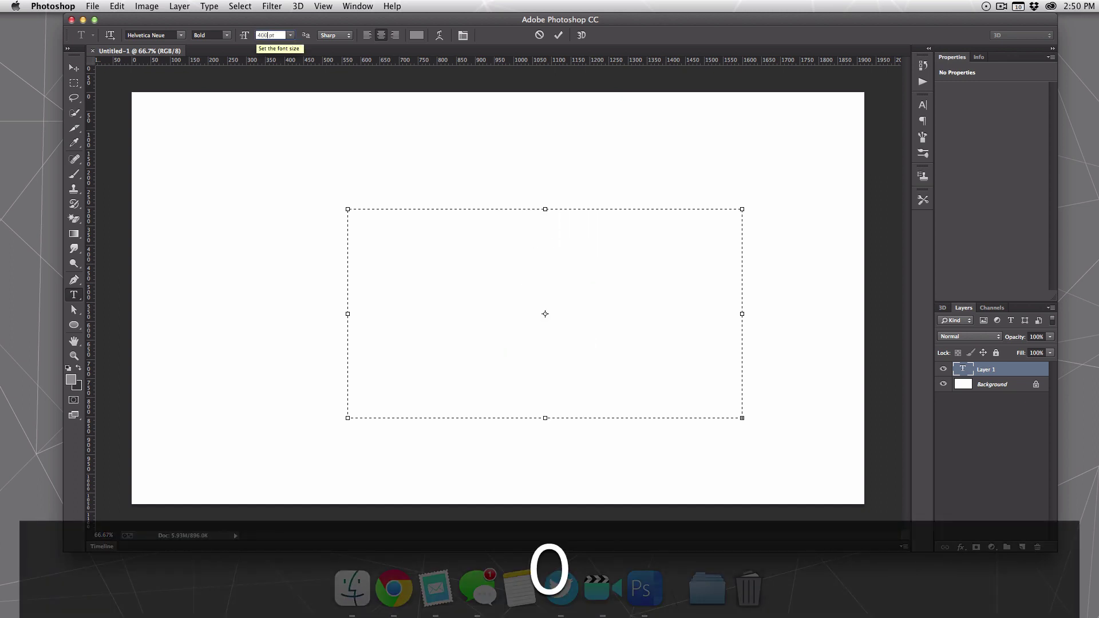
pyautogui.moveTo(347, 417); pyautogui.dragTo(460, 461)
pyautogui.click(558, 35)
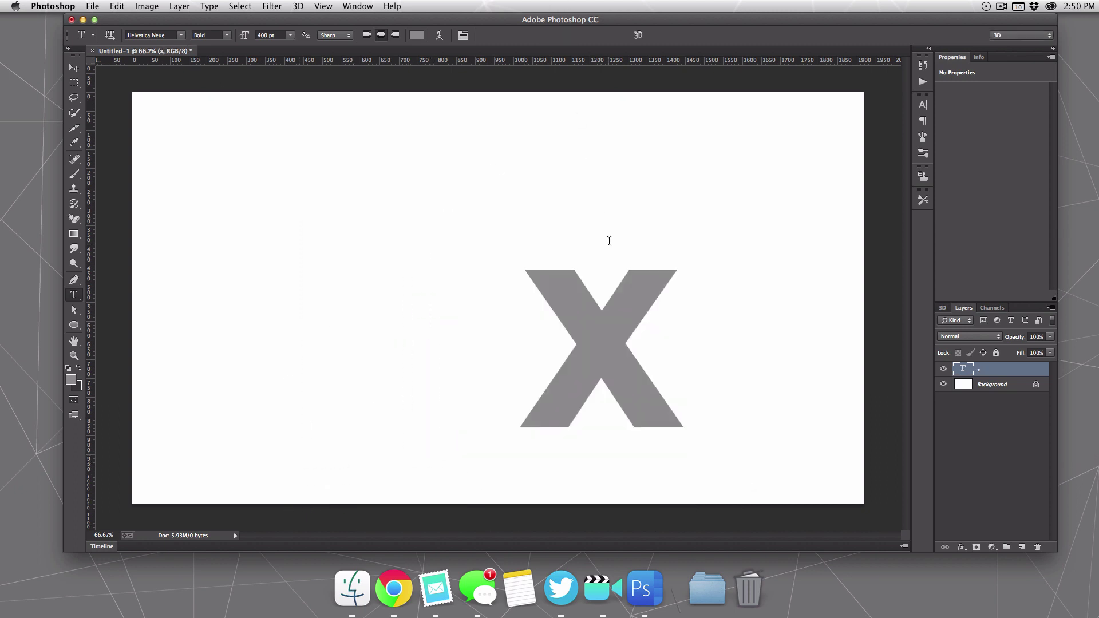
pyautogui.press('v')
pyautogui.moveTo(574, 288); pyautogui.dragTo(513, 265)
# - Restore the x layer, add a new layer, and draw a 776 × 776 px circle over the X
pyautogui.press('BackSpace')
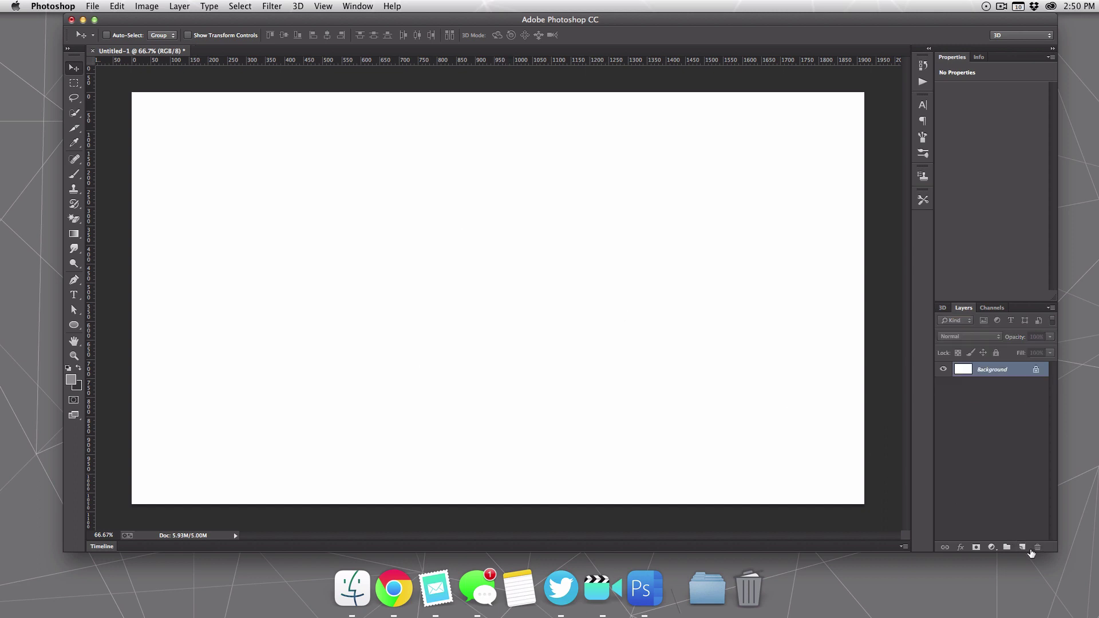
pyautogui.press('super+z')
pyautogui.click(1021, 546)
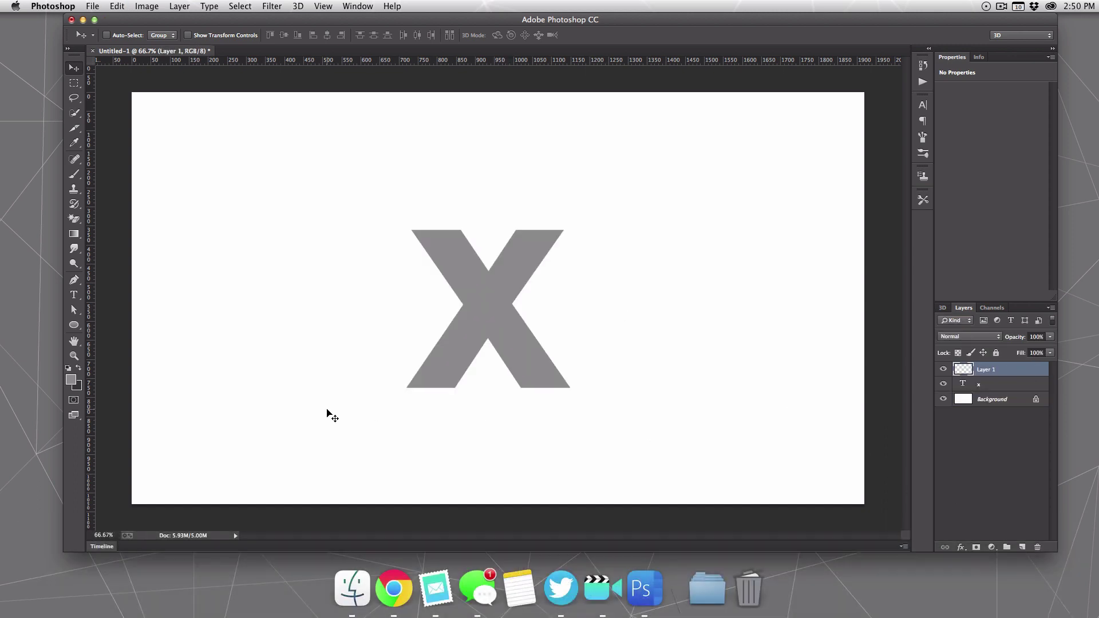
pyautogui.click(67, 322)
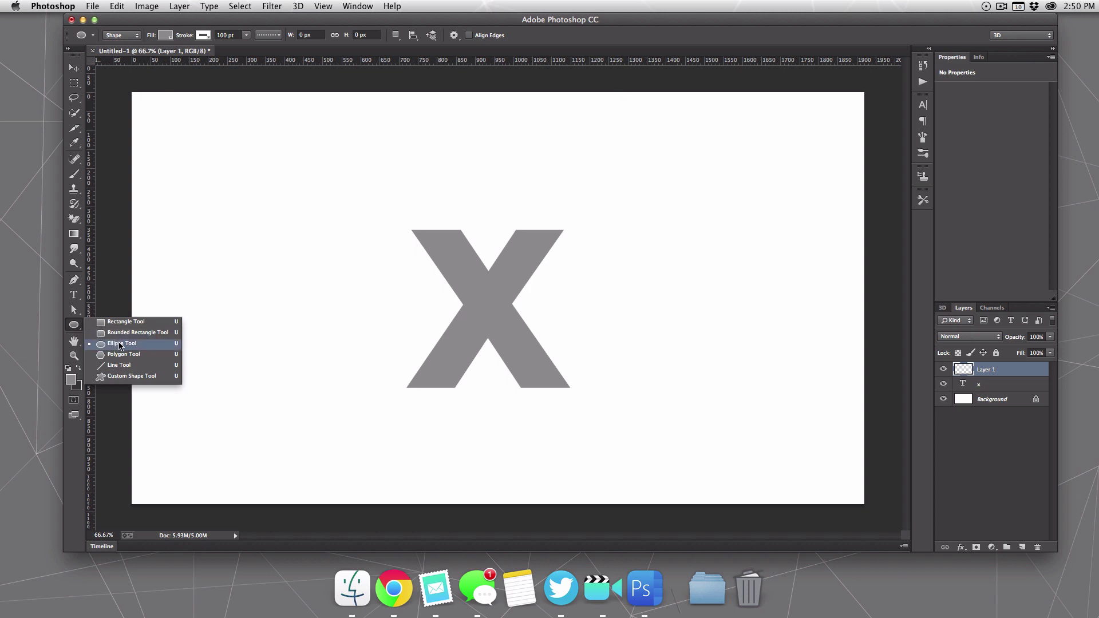
pyautogui.click(146, 349)
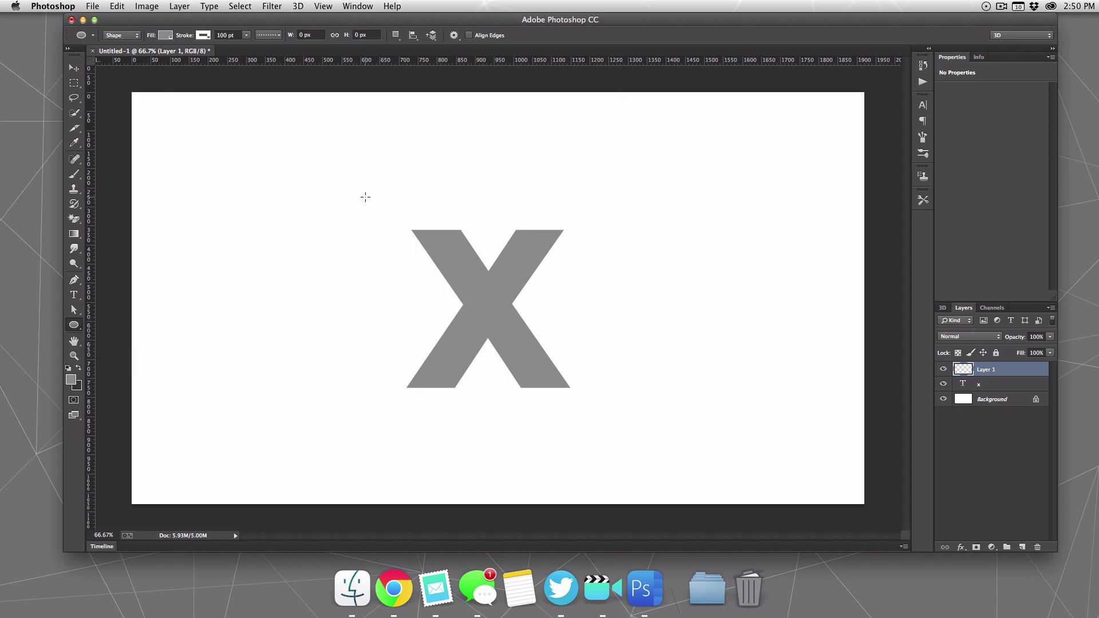
pyautogui.moveTo(364, 197)
pyautogui.mouseDown()
pyautogui.moveTo(696, 382)
pyautogui.moveTo(653, 381)
pyautogui.moveTo(893, 501)
pyautogui.moveTo(869, 493)
pyautogui.mouseUp()
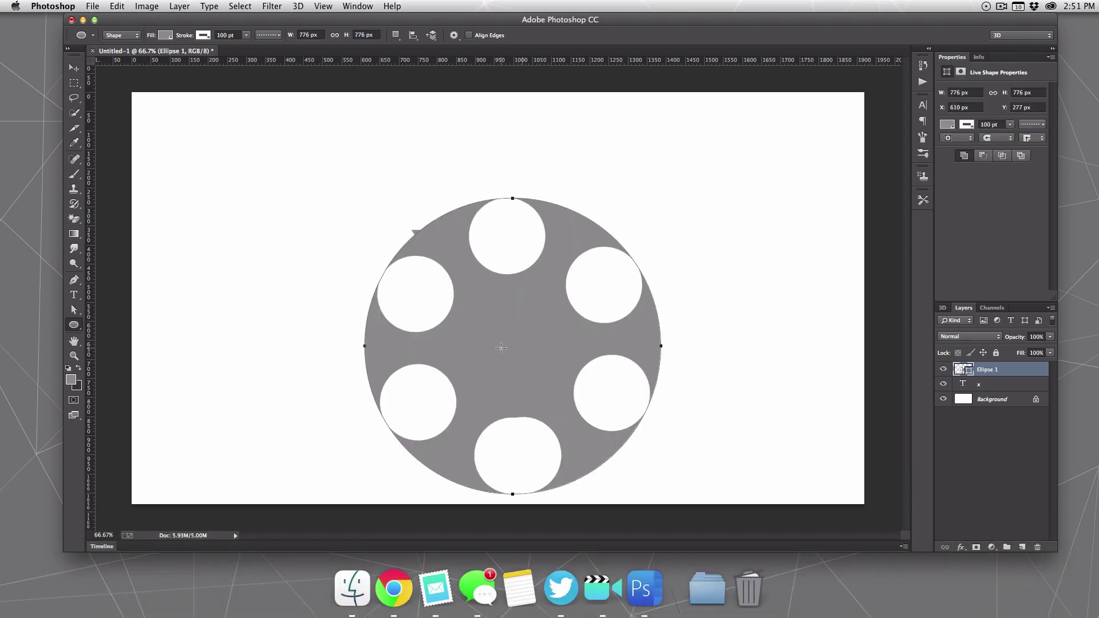
# - Give the circle a solid crimson fill
pyautogui.click(204, 35)
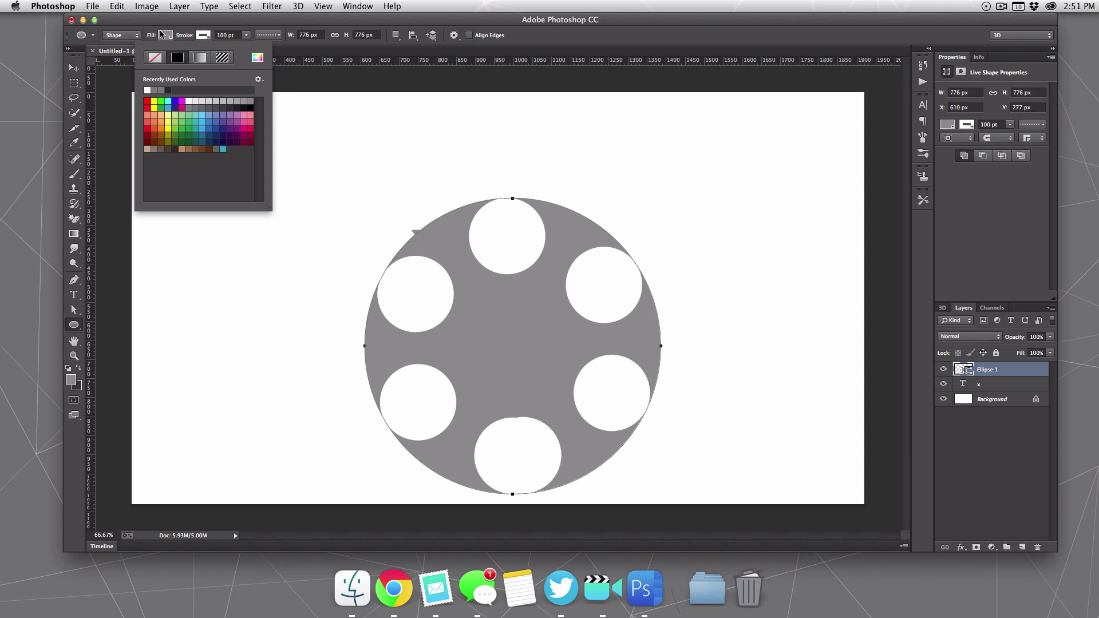
pyautogui.click(163, 35)
pyautogui.click(161, 57)
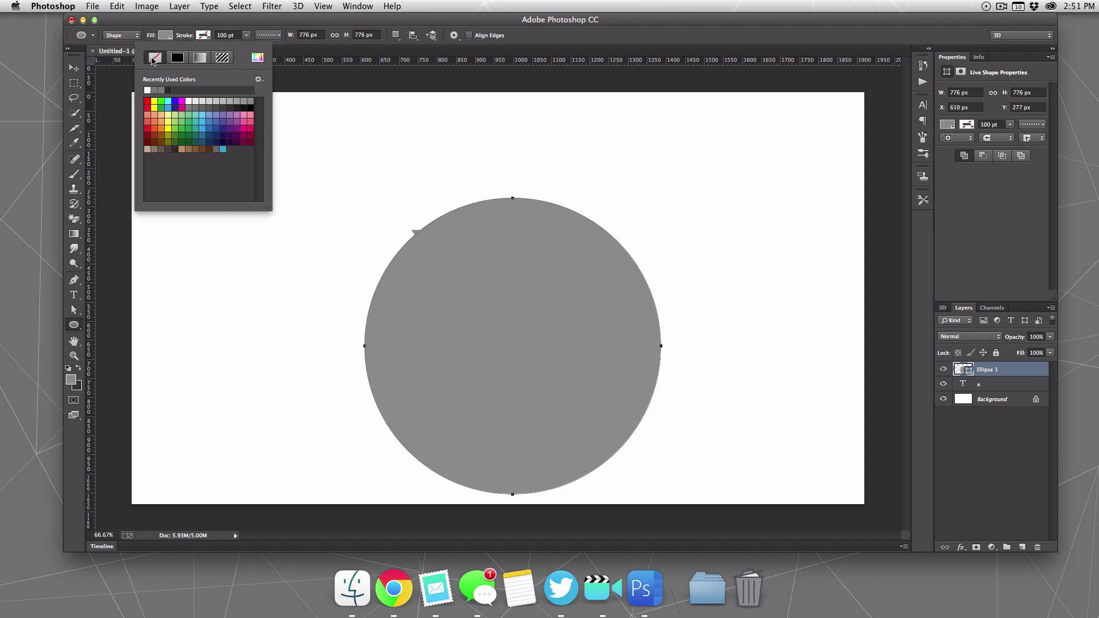
pyautogui.click(111, 90)
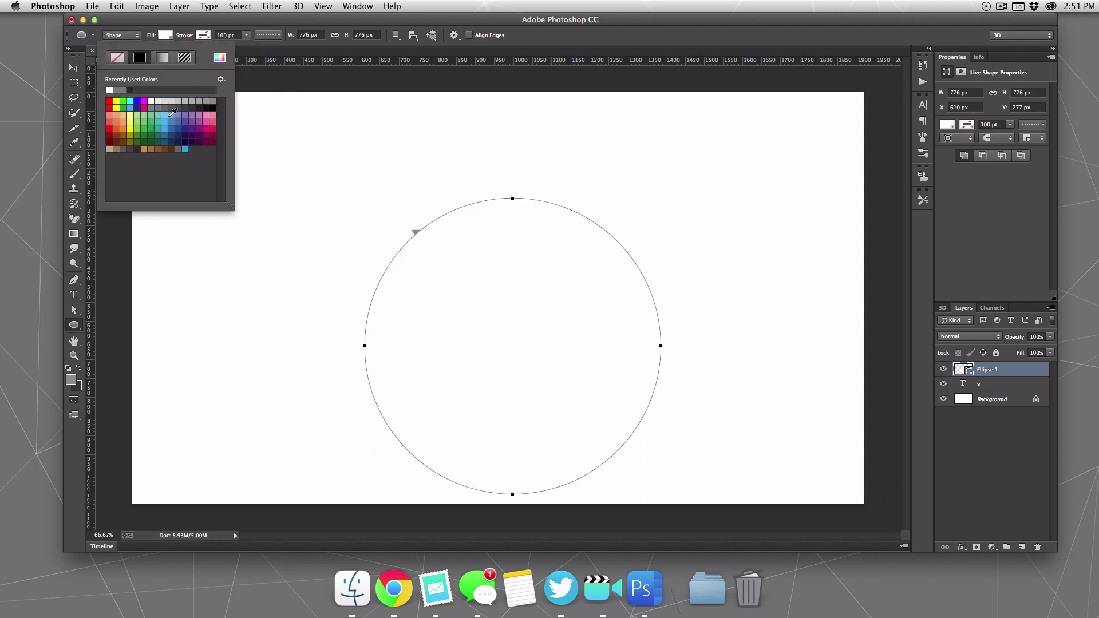
pyautogui.click(213, 125)
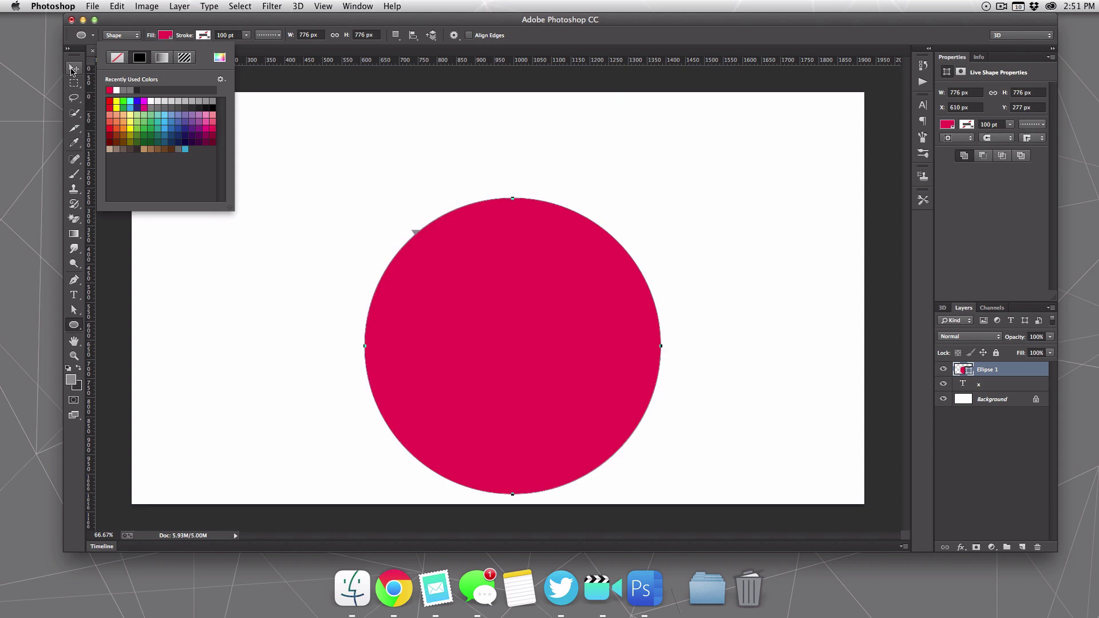
pyautogui.click(73, 67)
# - Move the Ellipse 1 layer beneath the x text and centre the circle behind the X
pyautogui.moveTo(520, 351); pyautogui.dragTo(489, 311)
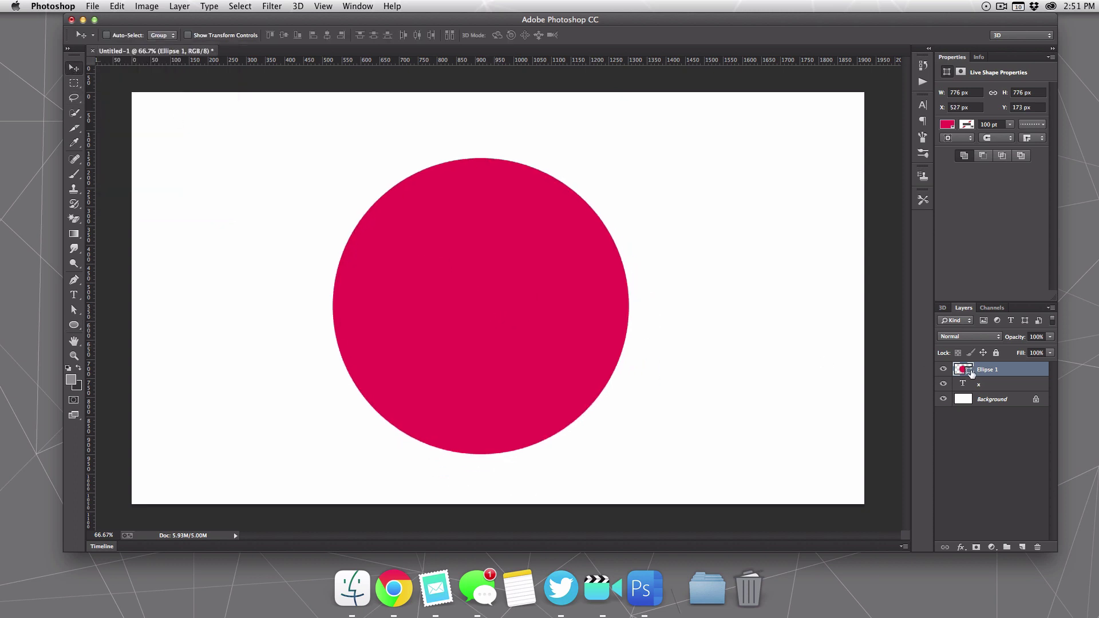
pyautogui.moveTo(991, 371); pyautogui.dragTo(990, 388)
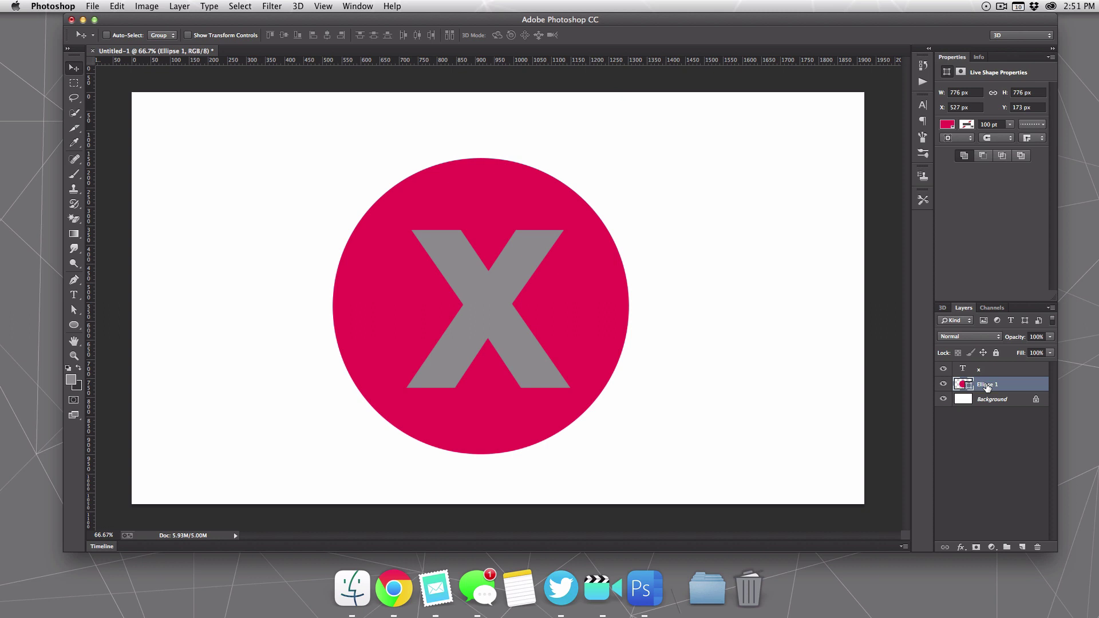
pyautogui.moveTo(610, 288); pyautogui.dragTo(607, 292)
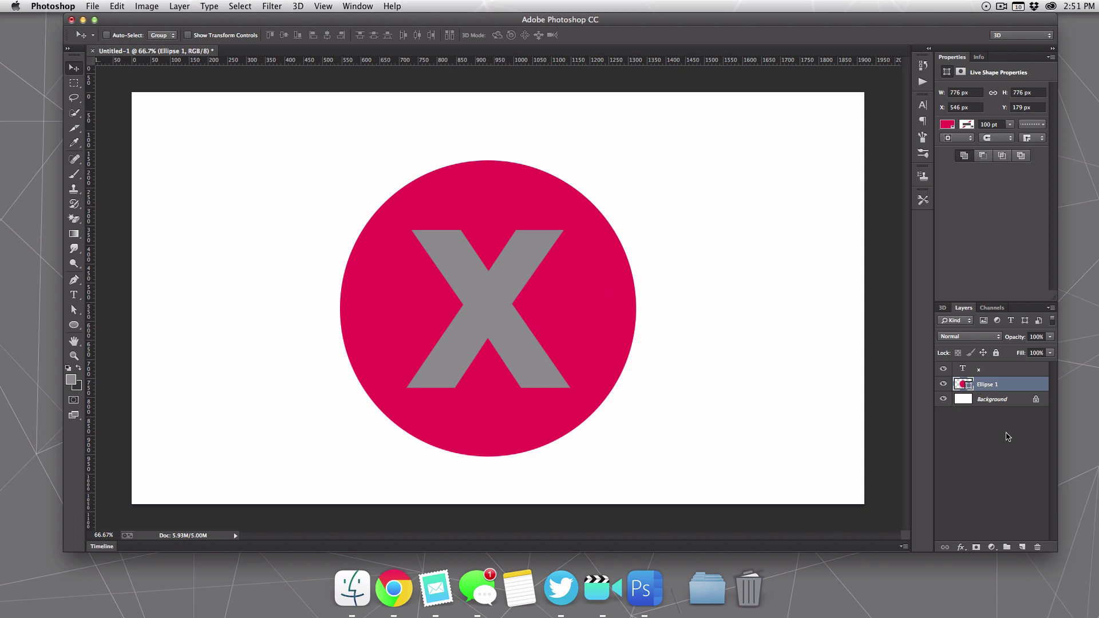
pyautogui.keyDown('super'); pyautogui.click(988, 377); pyautogui.keyUp('super')
pyautogui.rightClick(989, 377)
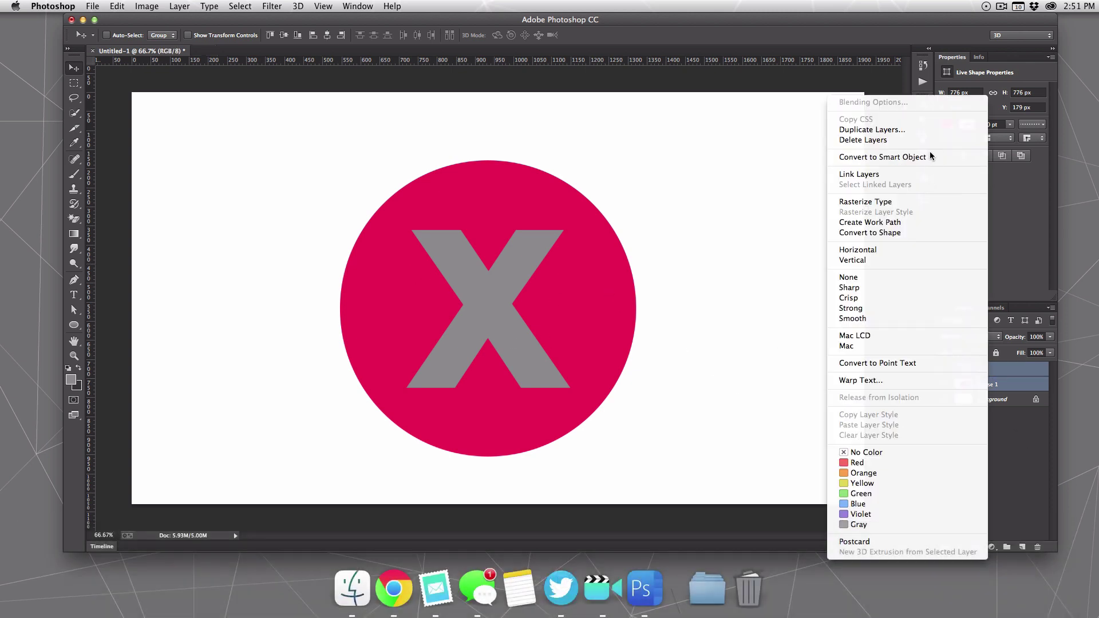
pyautogui.click(1003, 432)
pyautogui.click(996, 385)
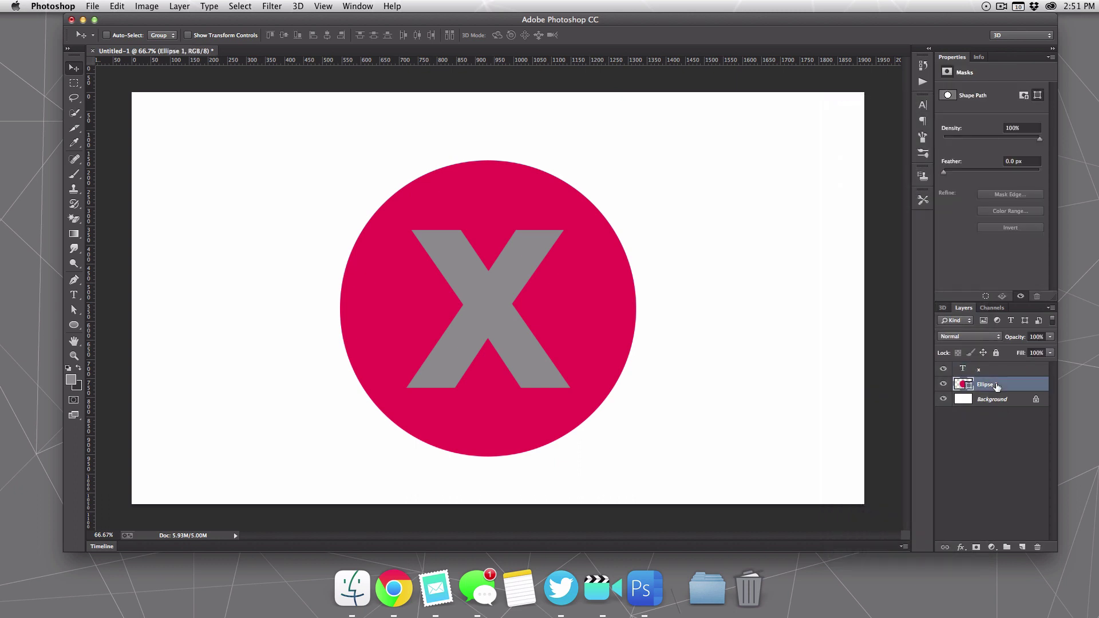
# - Group the x text and Ellipse 1 layers into Group 1 and expand it
pyautogui.keyDown('super'); pyautogui.click(987, 372); pyautogui.keyUp('super')
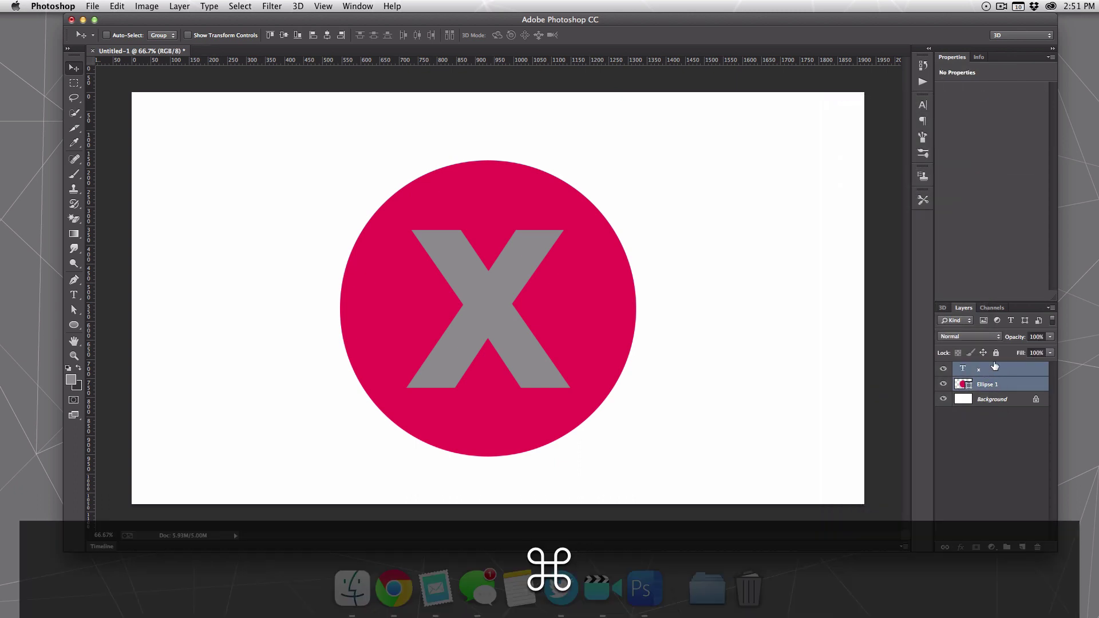
pyautogui.rightClick(996, 380)
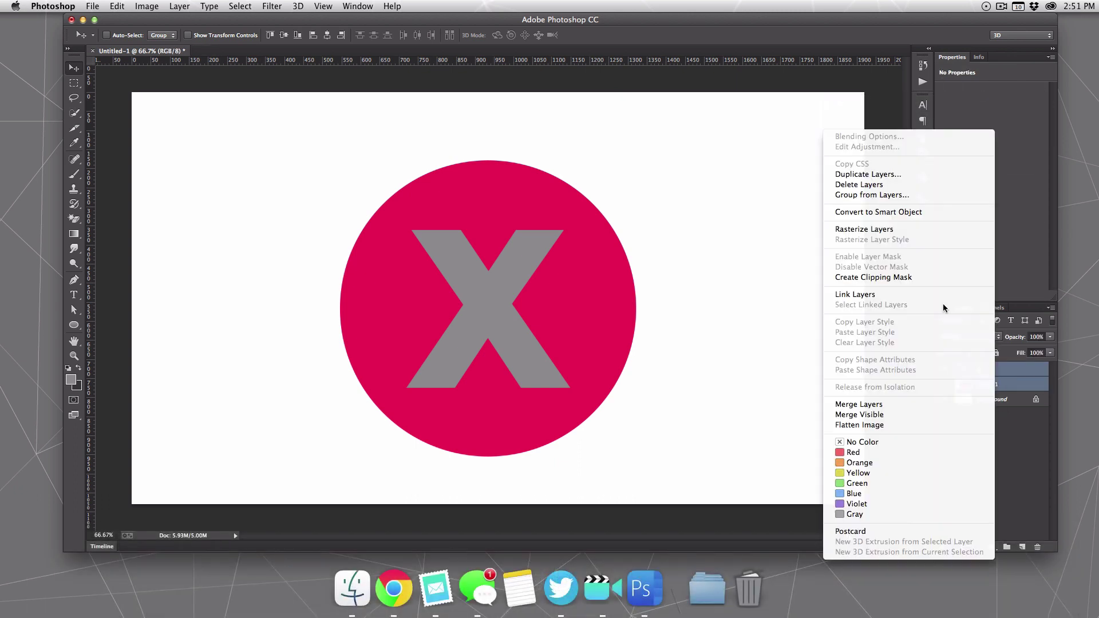
pyautogui.click(913, 196)
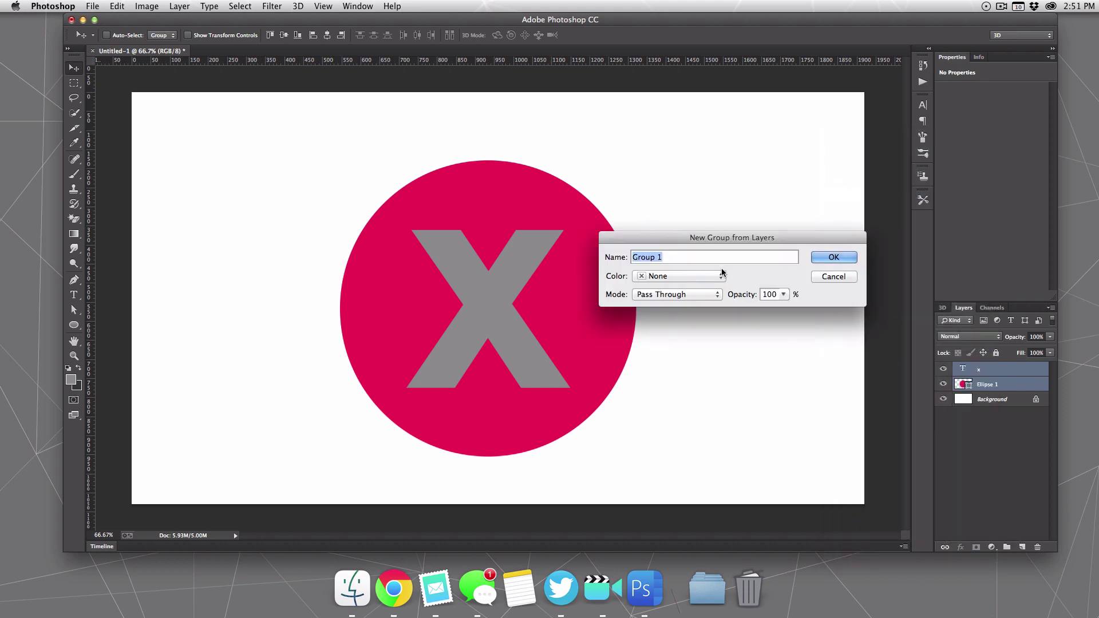
pyautogui.press('Return')
pyautogui.click(954, 368)
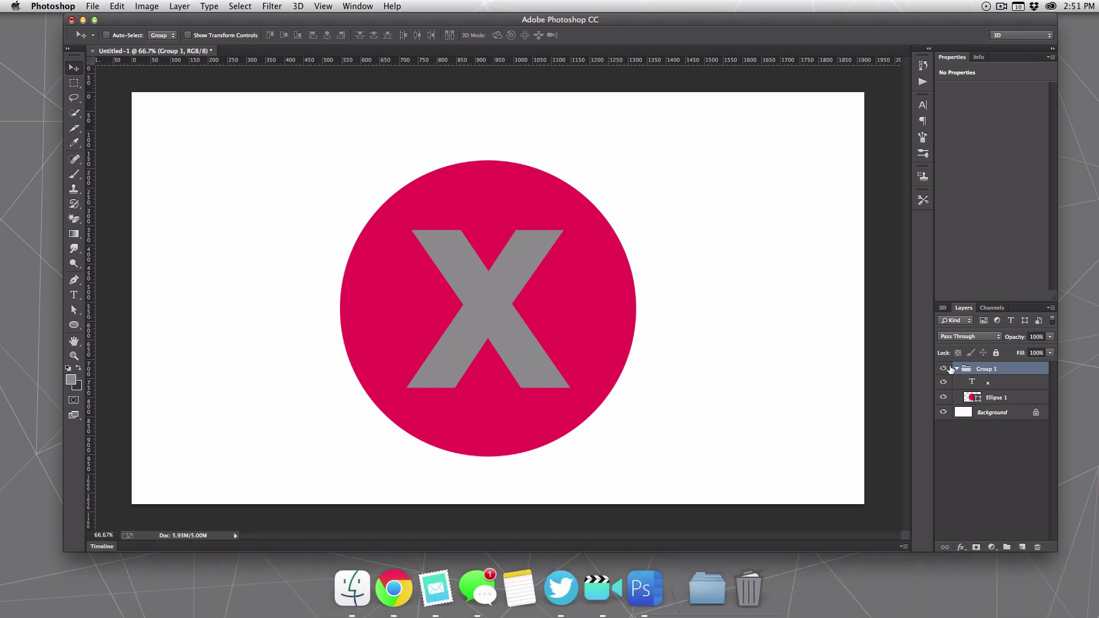
# - Give the x layer Shallow knockout with 0% fill opacity in its Blending Options
pyautogui.click(986, 383)
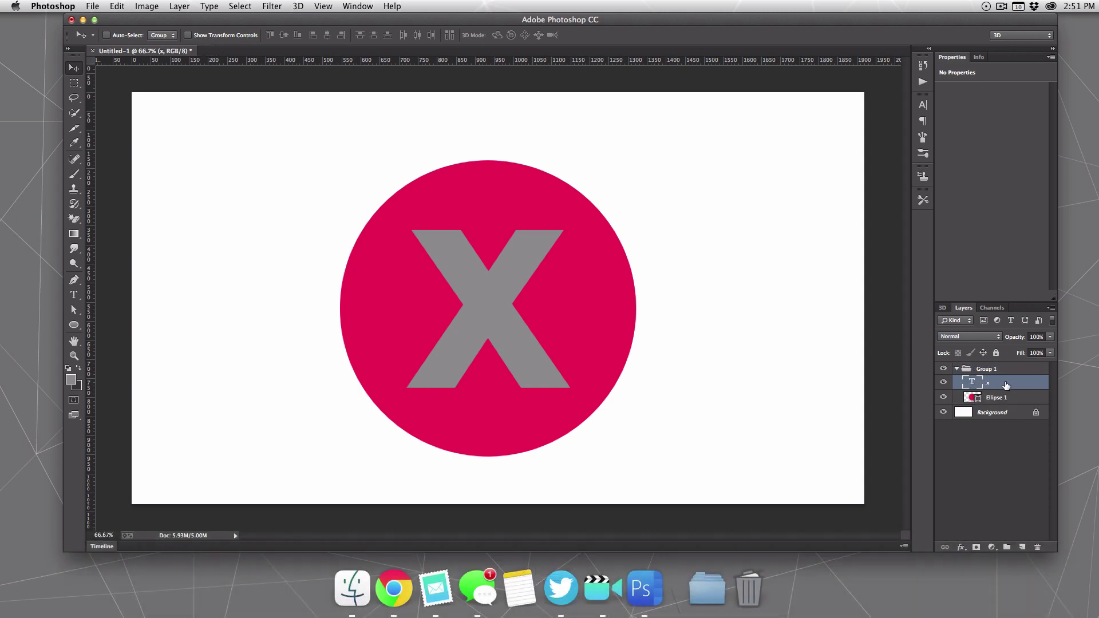
pyautogui.rightClick(1007, 386)
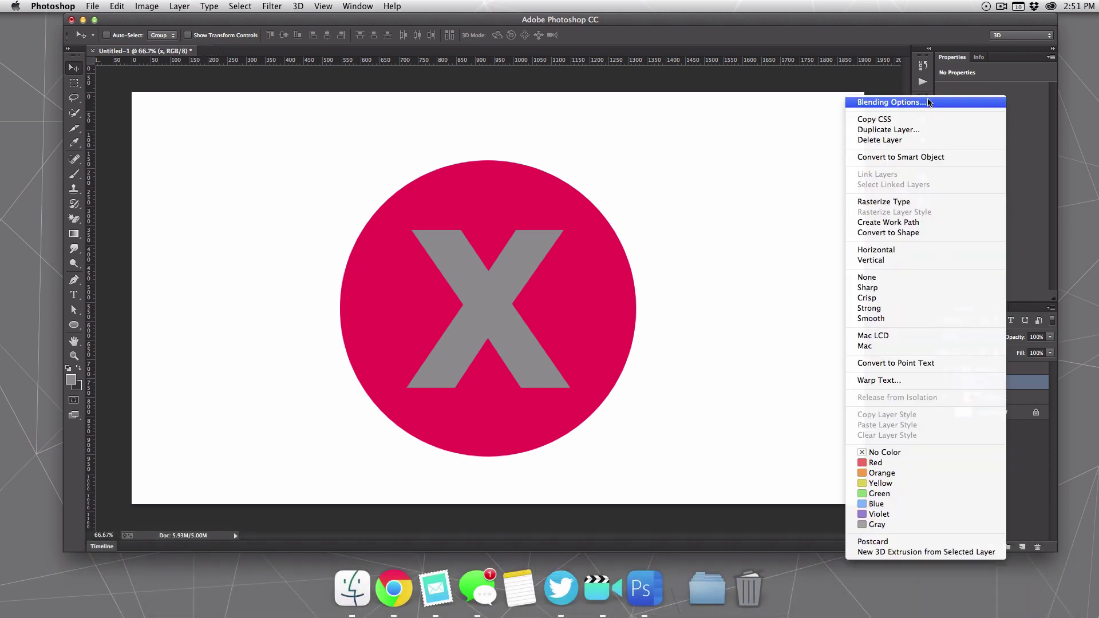
pyautogui.click(1030, 386)
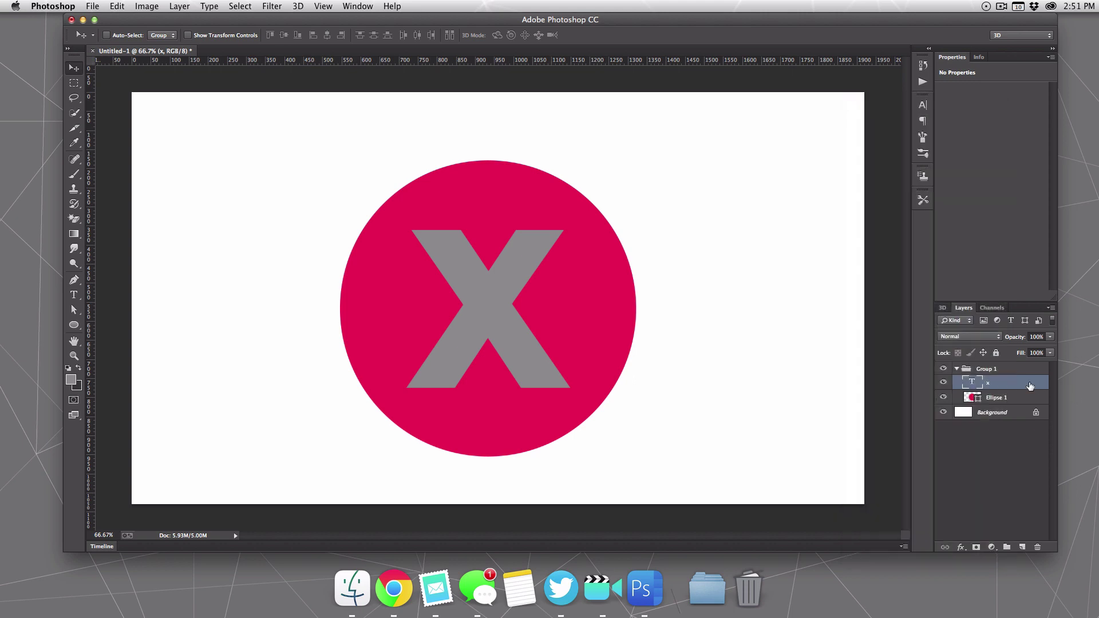
pyautogui.rightClick(1030, 386)
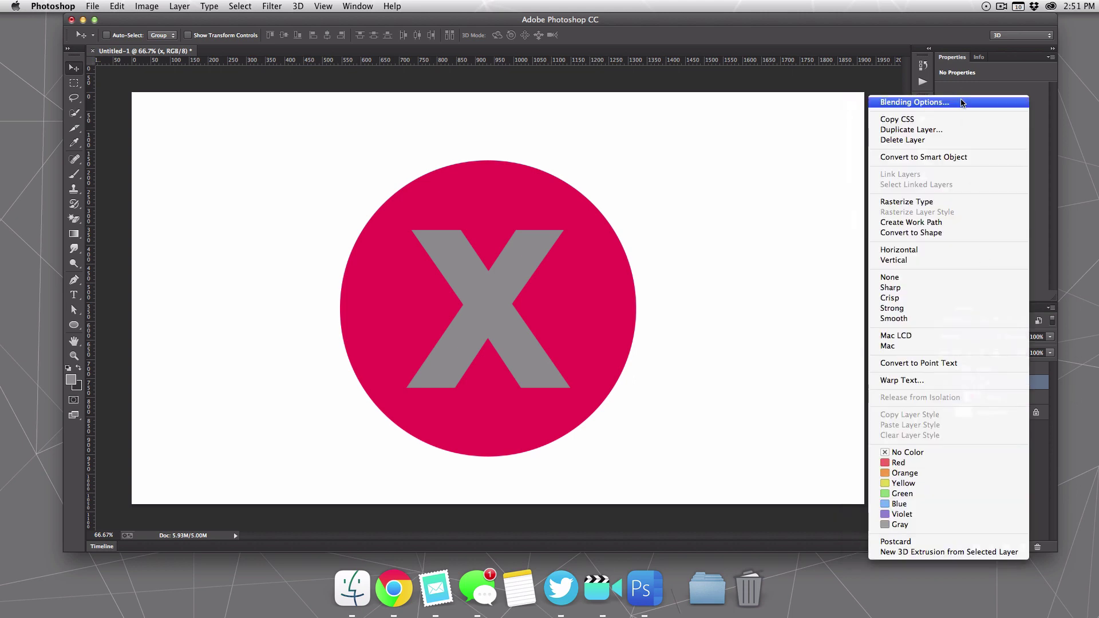
pyautogui.click(1032, 397)
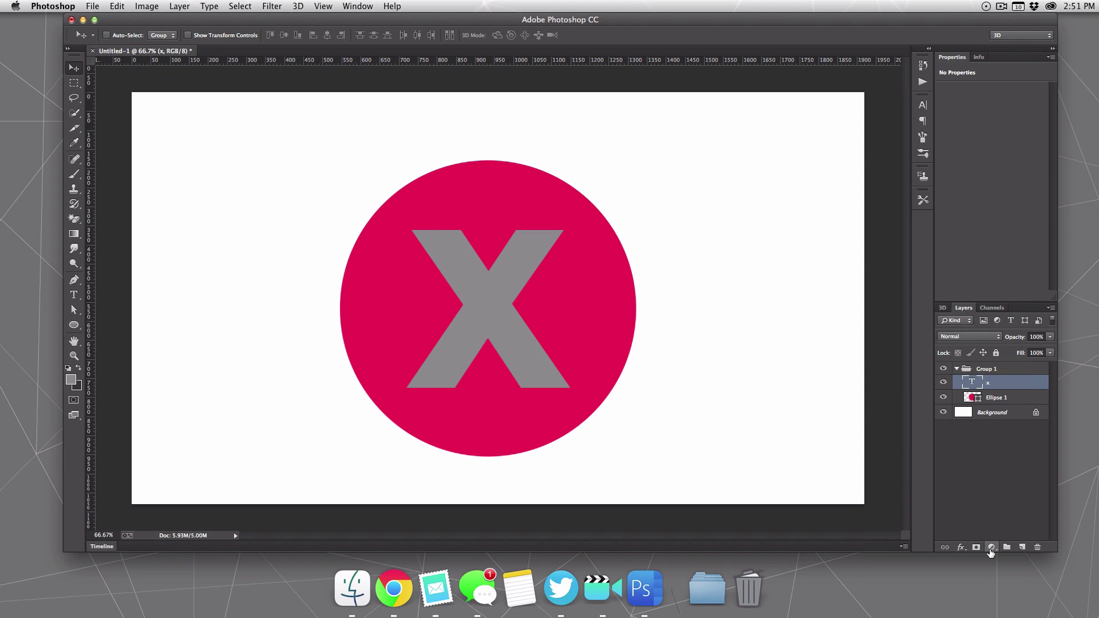
pyautogui.click(960, 547)
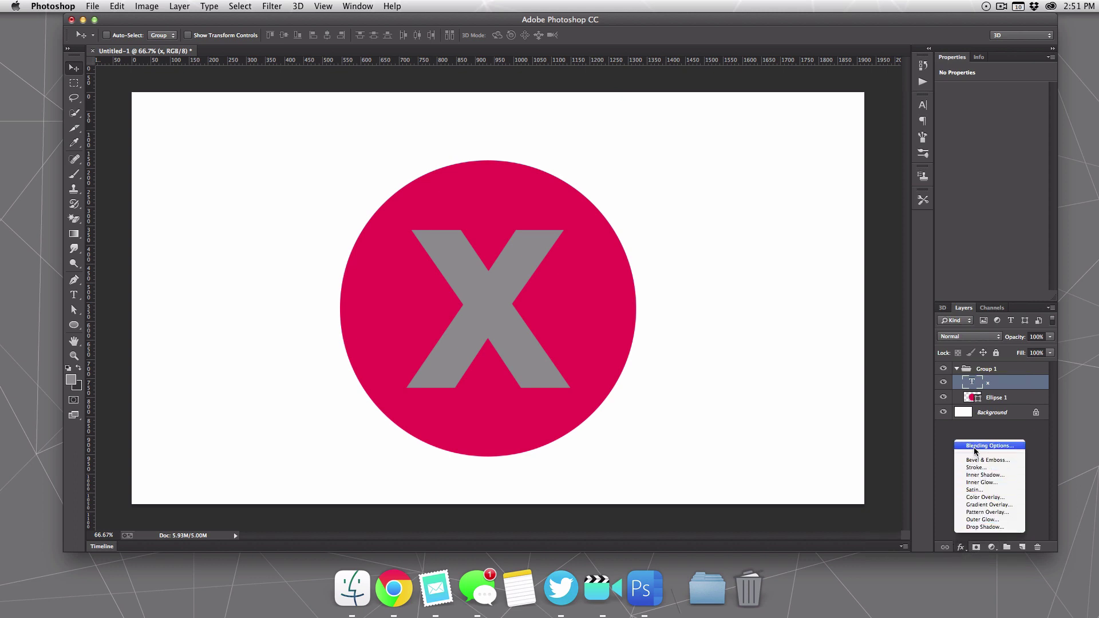
pyautogui.click(990, 445)
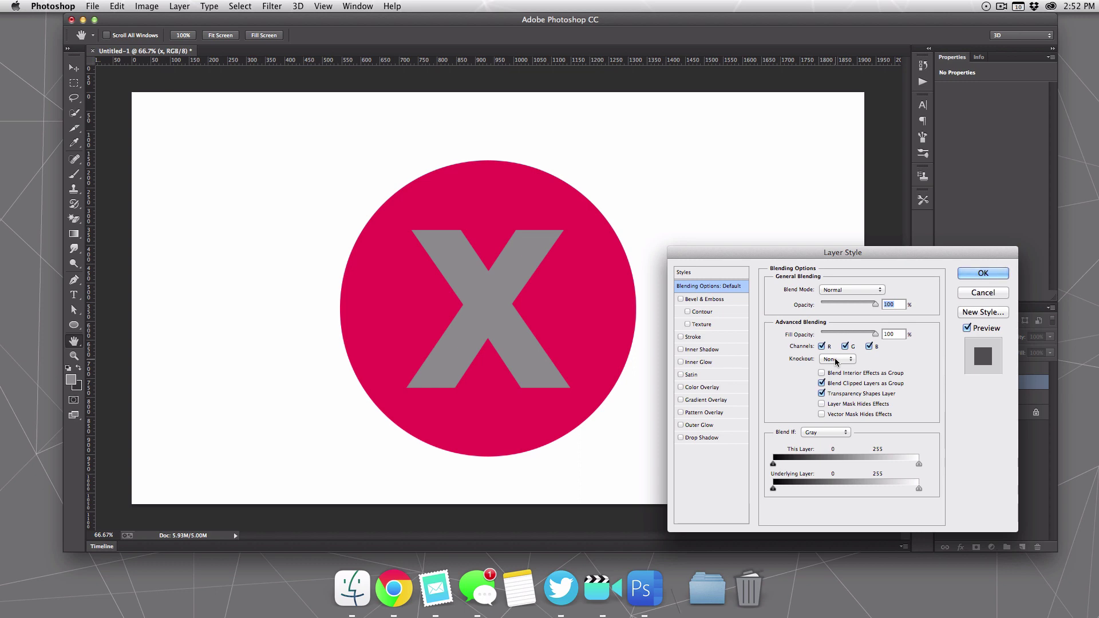
pyautogui.click(835, 360)
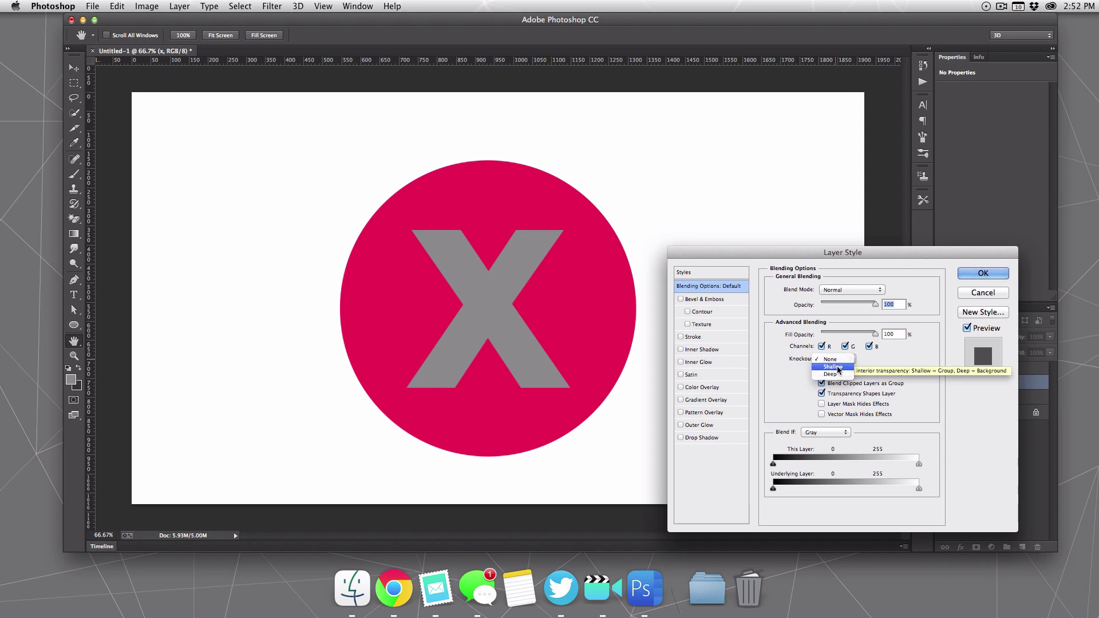
pyautogui.click(831, 366)
pyautogui.moveTo(875, 333); pyautogui.dragTo(820, 335)
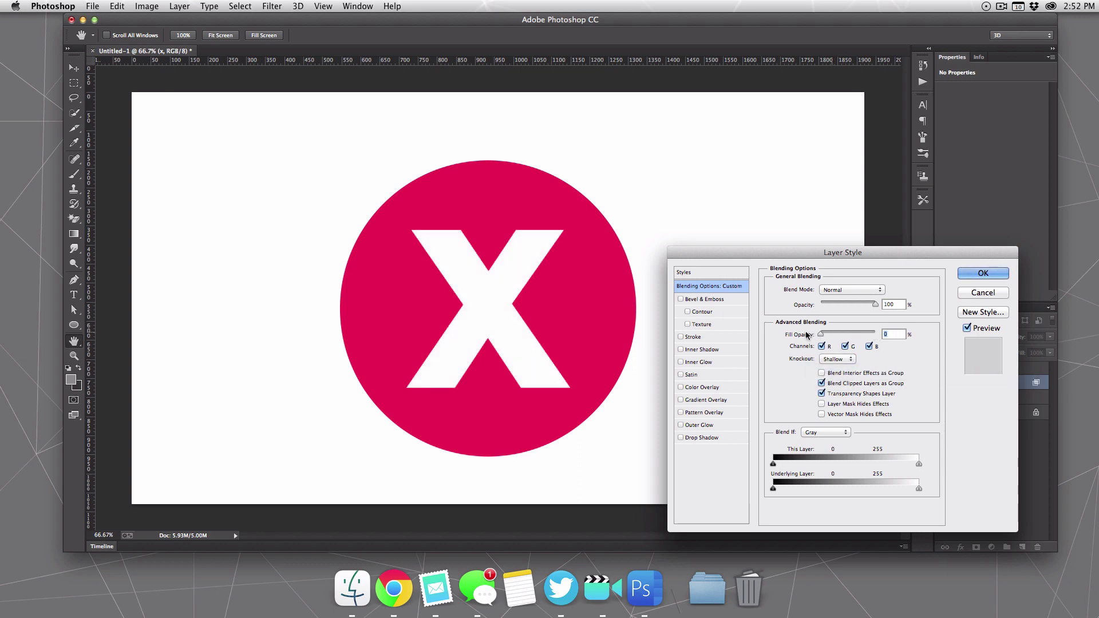
pyautogui.press('Return')
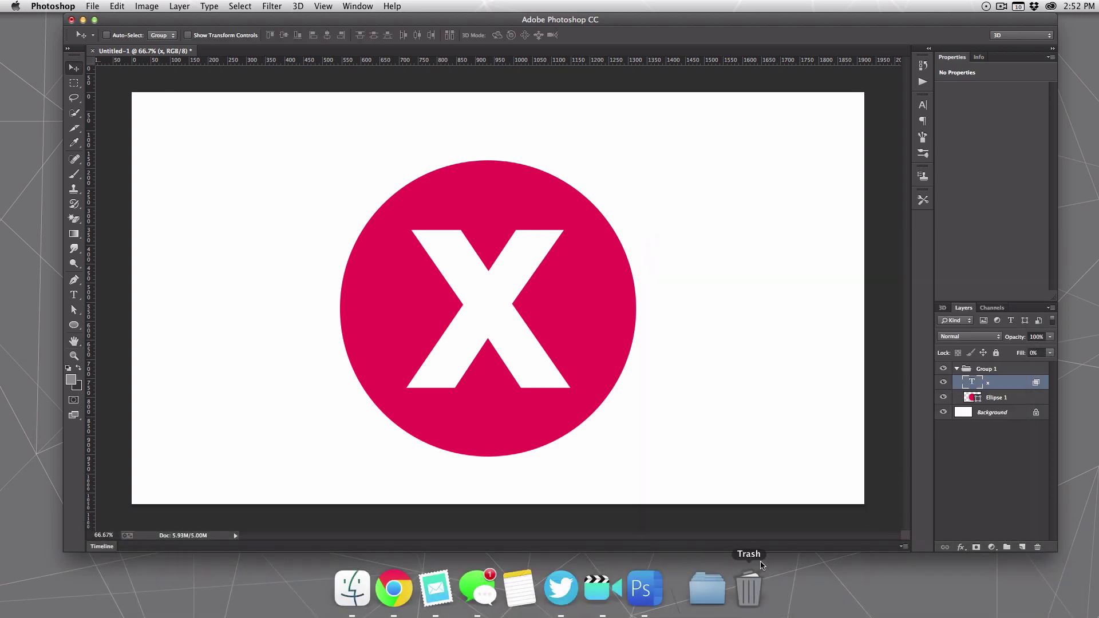
# - Close Chrome and launch System Preferences
pyautogui.click(395, 583)
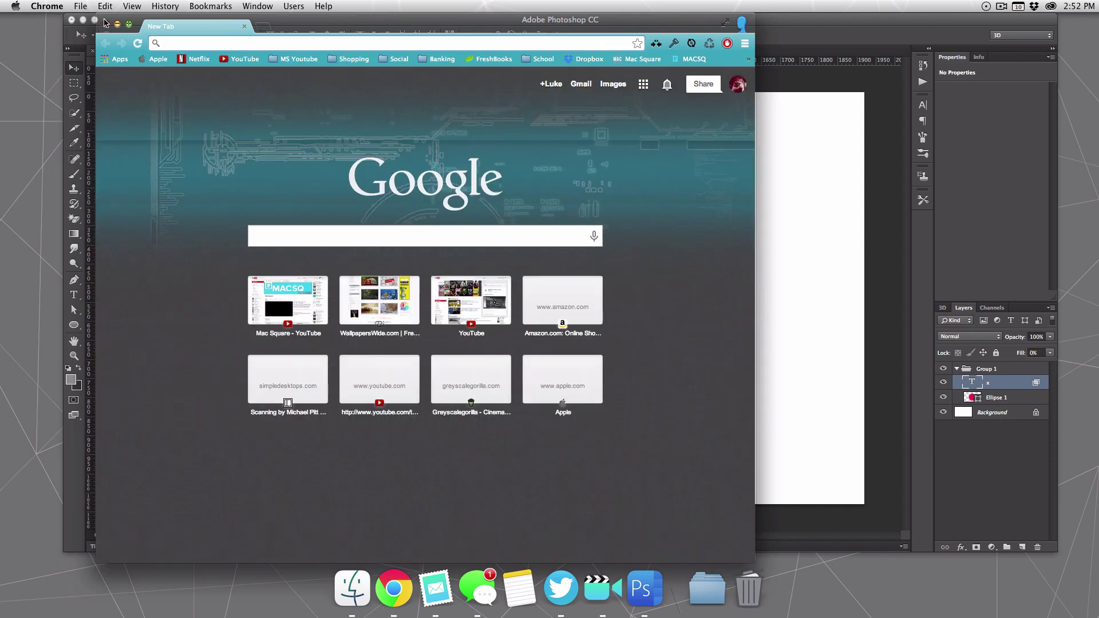
pyautogui.click(106, 23)
pyautogui.press('super+space')
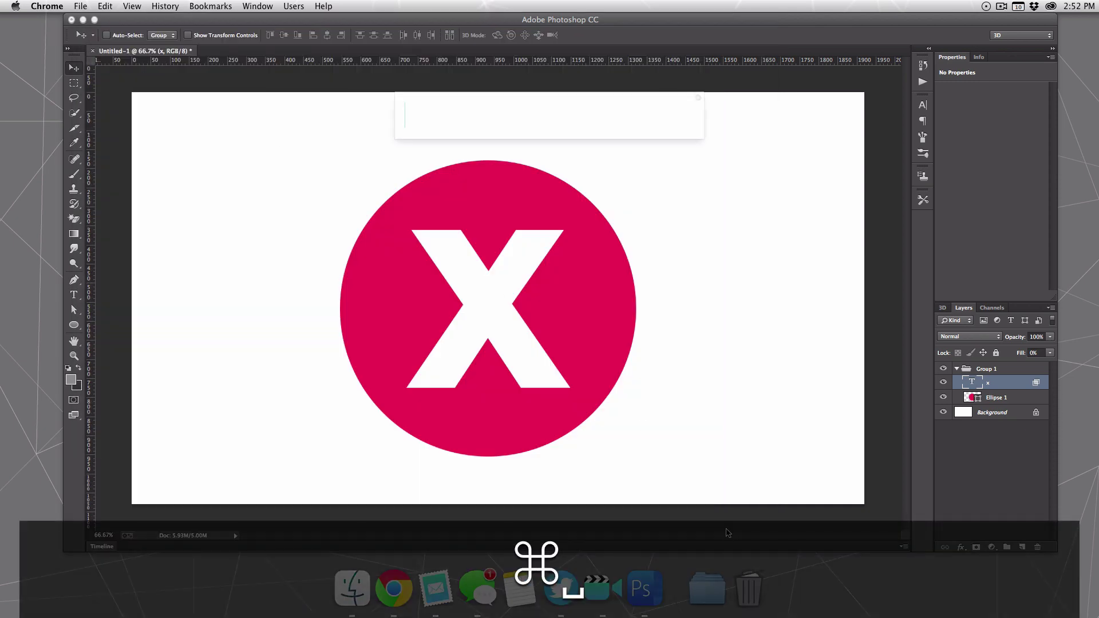
pyautogui.write('sys')
pyautogui.press('Return')
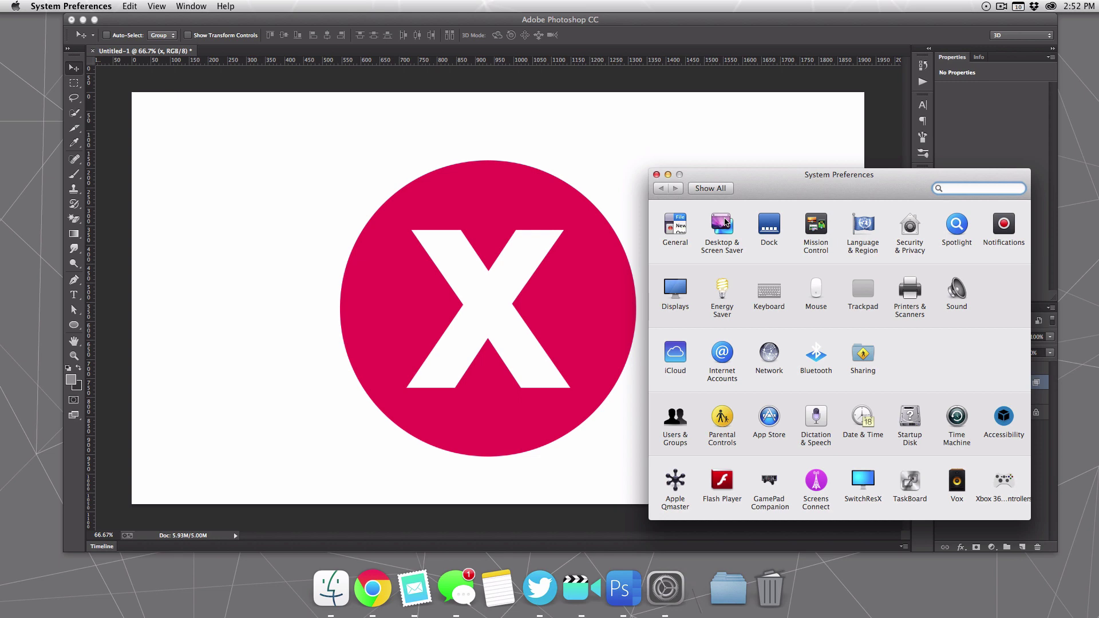
# - Set the Wave desktop picture and drag a Wave.jpg copy onto the desktop
pyautogui.click(723, 223)
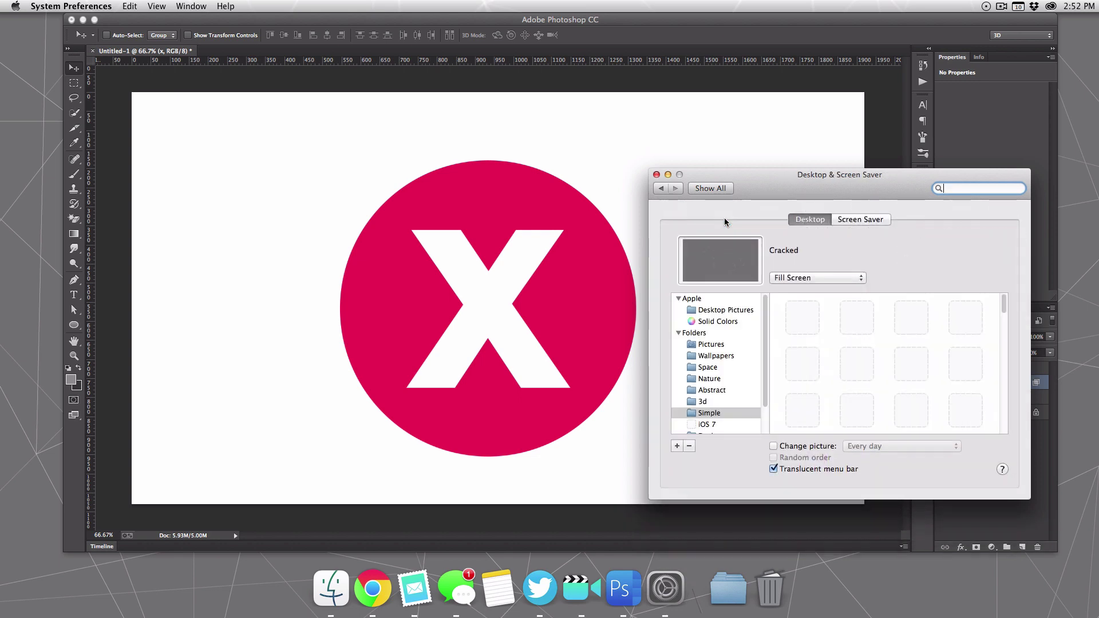
pyautogui.click(721, 309)
pyautogui.click(816, 311)
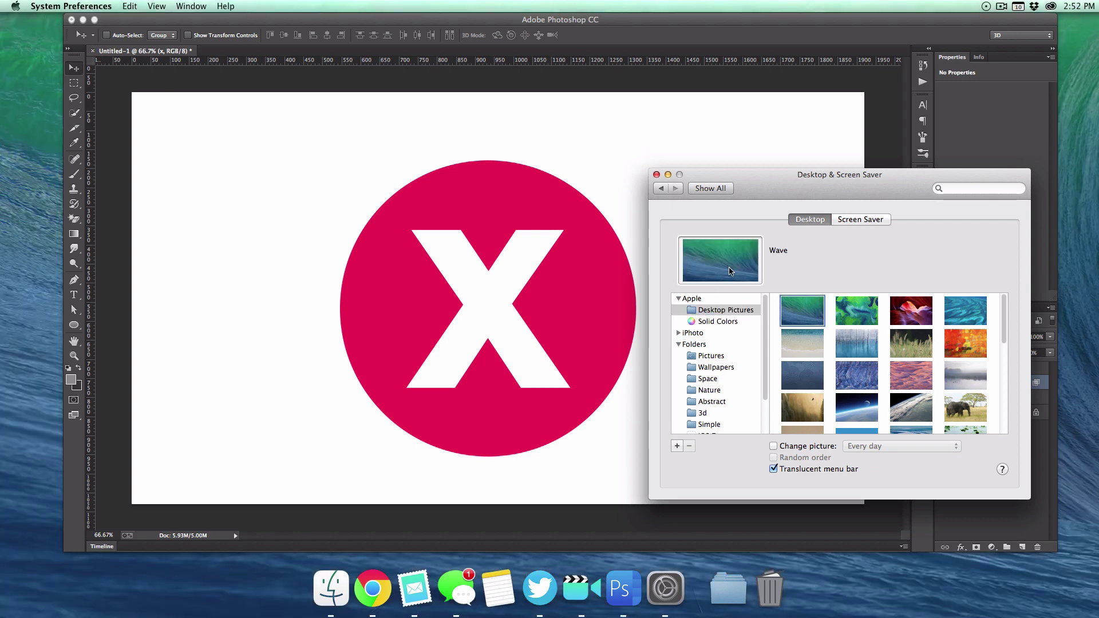
pyautogui.moveTo(719, 261); pyautogui.dragTo(1010, 595)
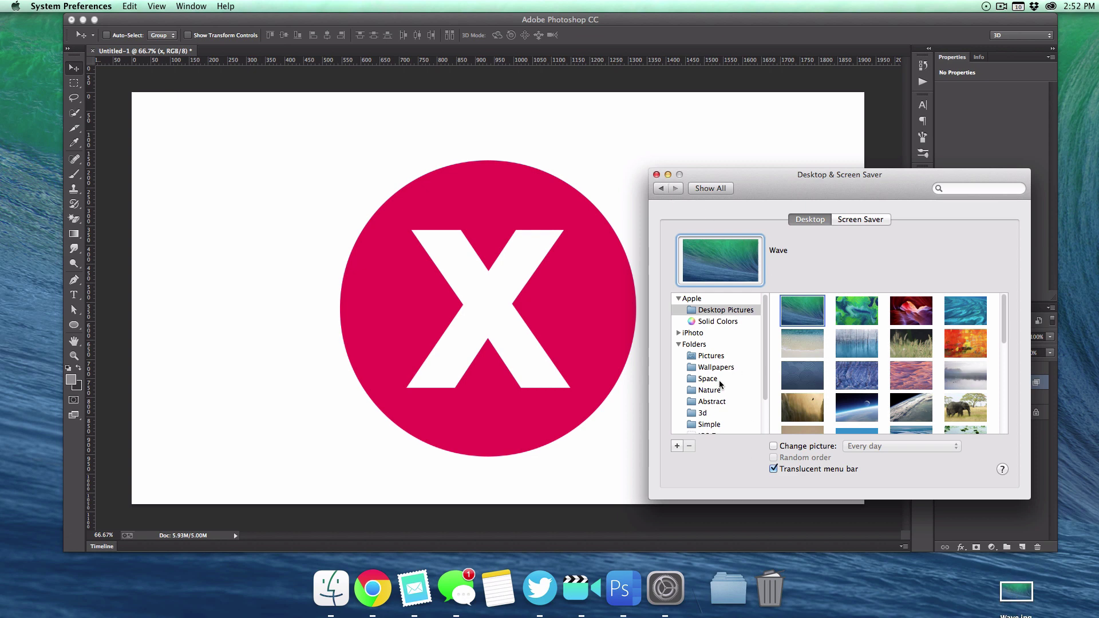
# - Place Wave.jpg onto the canvas and move the Wave layer below Ellipse 1
pyautogui.click(656, 174)
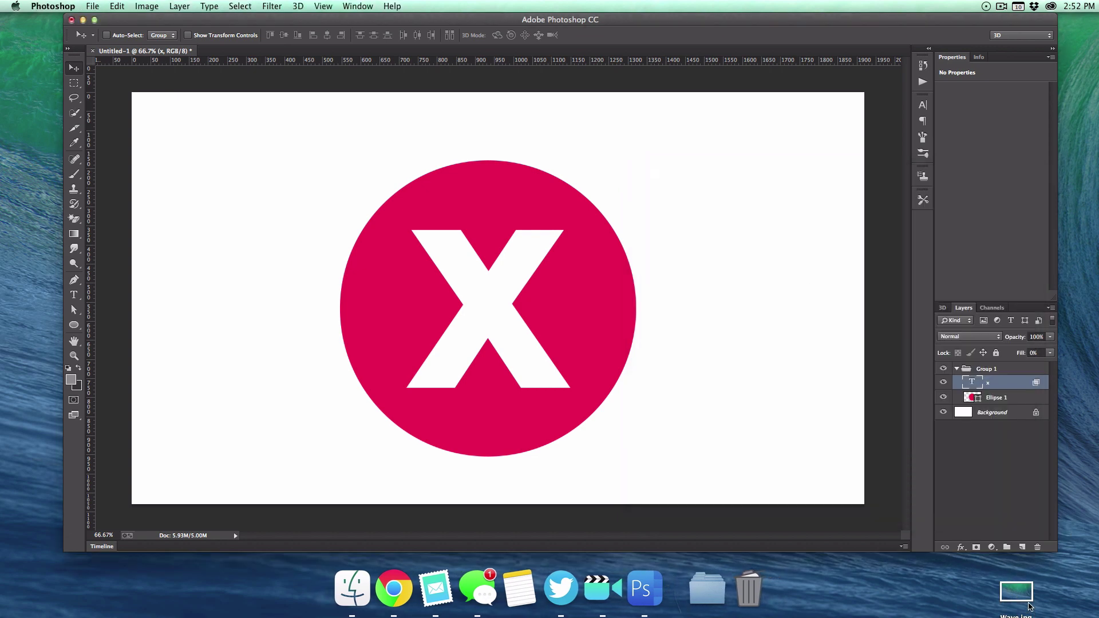
pyautogui.moveTo(1016, 592); pyautogui.dragTo(495, 286)
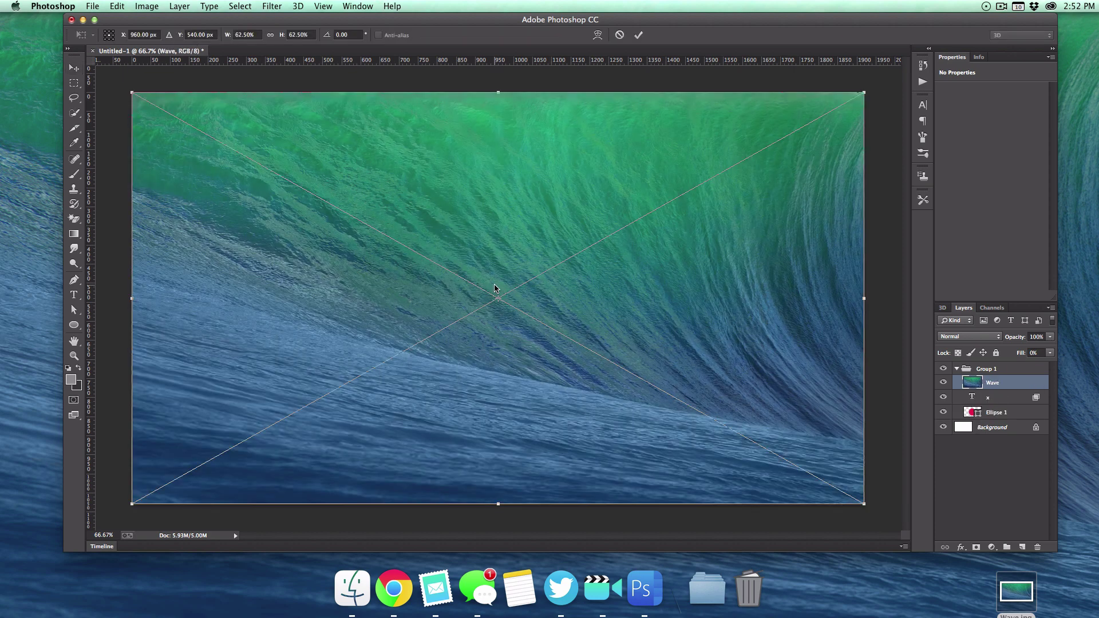
pyautogui.press('Return')
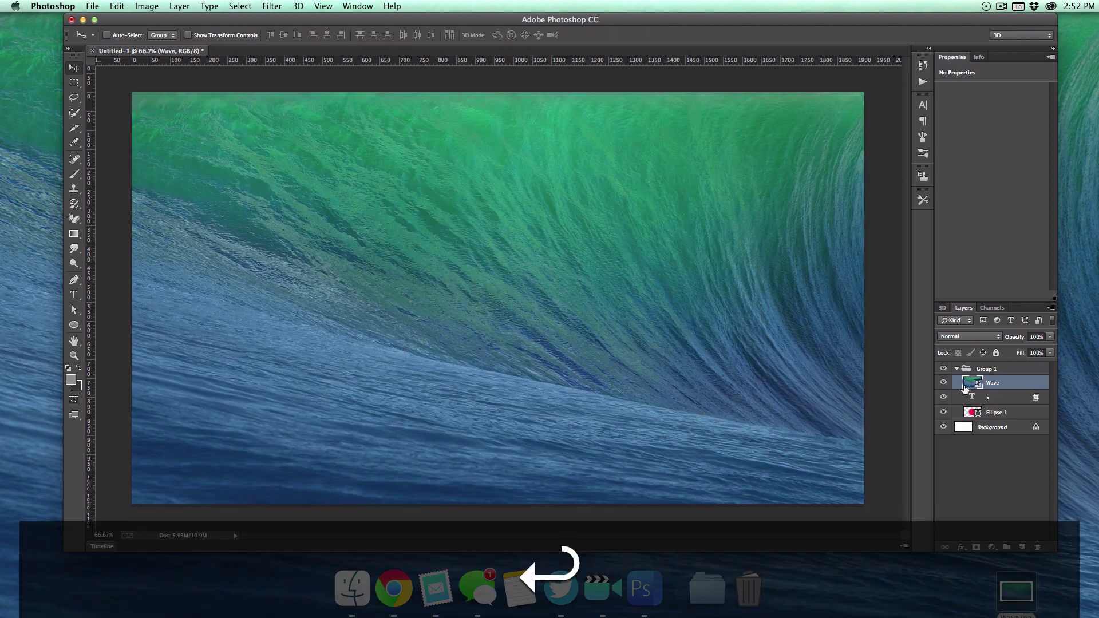
pyautogui.moveTo(965, 388); pyautogui.dragTo(966, 414)
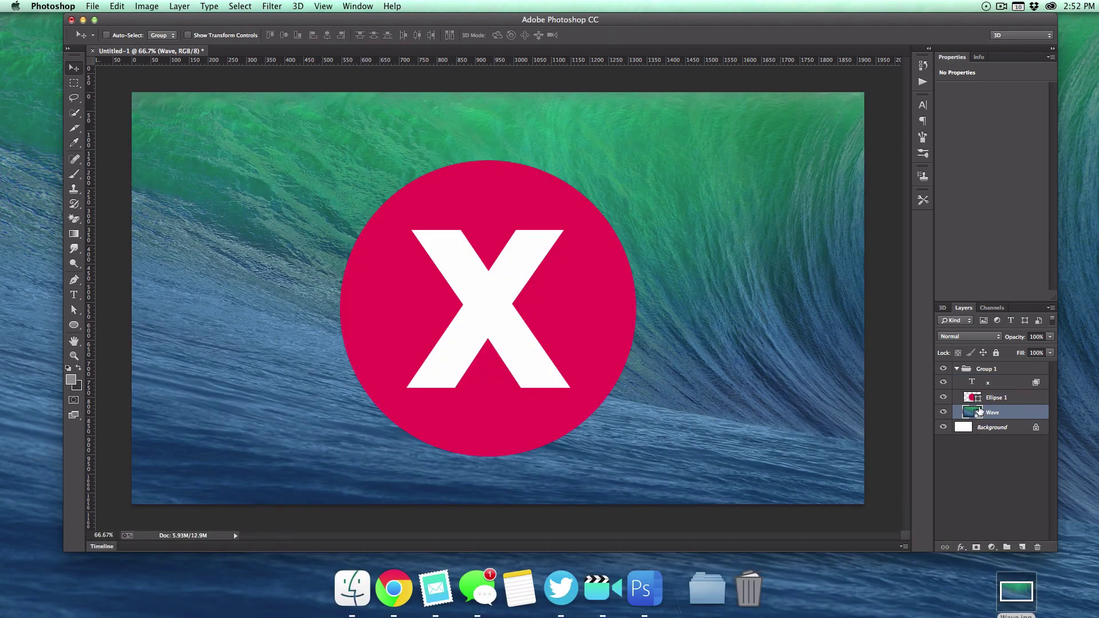
# - Open the Wave smart object, undo the change, and return to the Untitled-1 document
pyautogui.doubleClick(978, 412)
pyautogui.click(629, 265)
pyautogui.press('super+z')
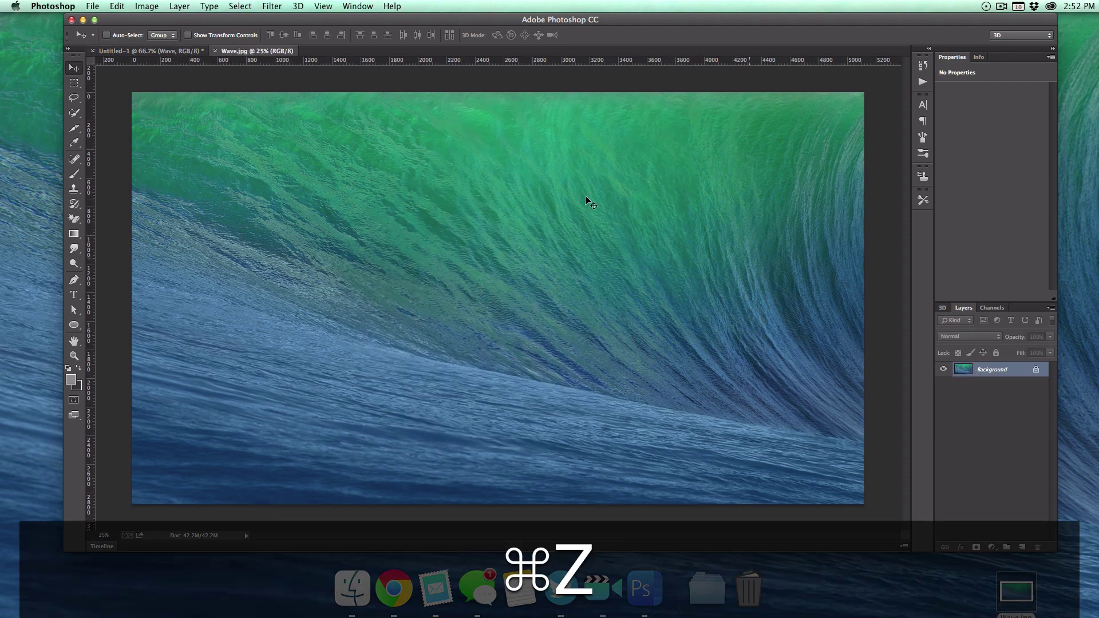
pyautogui.click(149, 51)
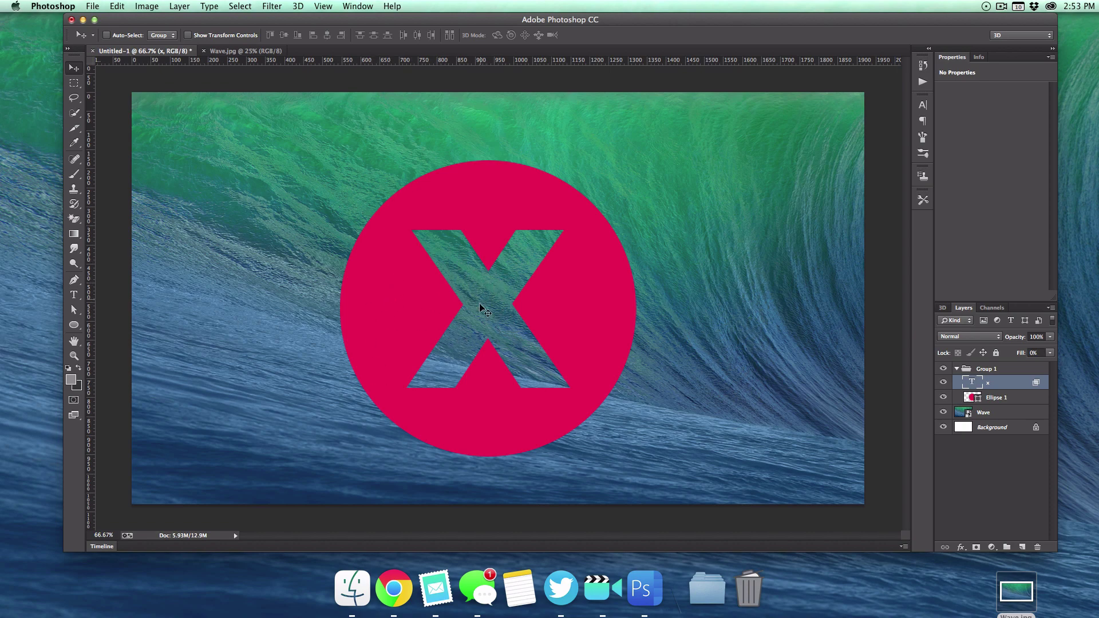
# - Nudge Group 1 slightly upward on the canvas, then select Ellipse 1
pyautogui.click(986, 373)
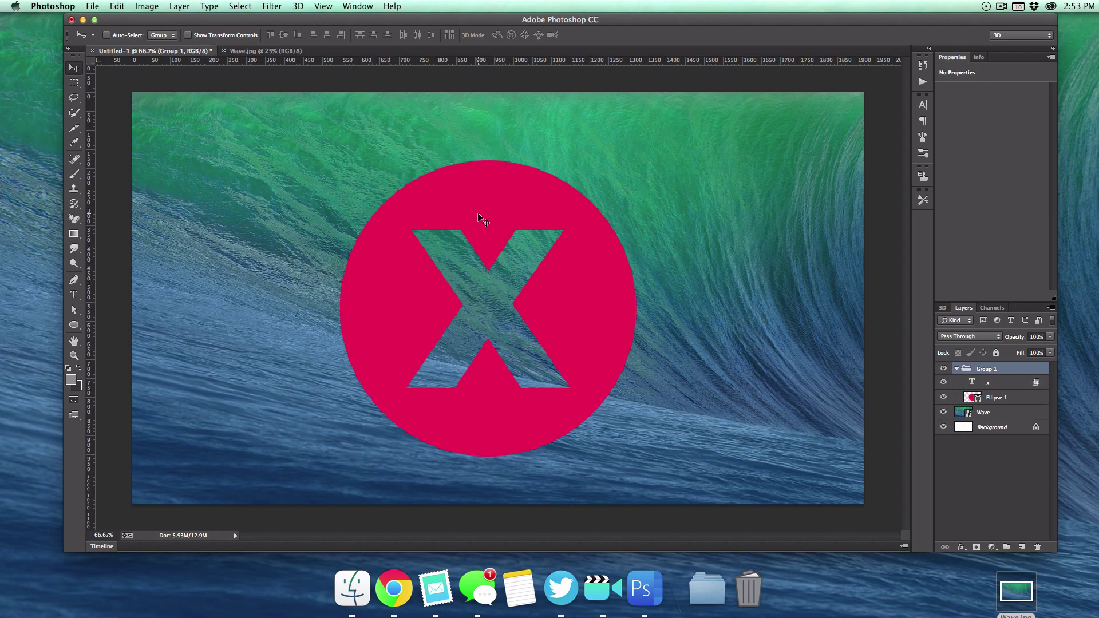
pyautogui.moveTo(481, 216)
pyautogui.mouseDown()
pyautogui.moveTo(652, 216)
pyautogui.moveTo(375, 140)
pyautogui.moveTo(326, 321)
pyautogui.moveTo(372, 272)
pyautogui.moveTo(602, 231)
pyautogui.moveTo(574, 151)
pyautogui.moveTo(690, 109)
pyautogui.moveTo(592, 60)
pyautogui.moveTo(509, 61)
pyautogui.moveTo(479, 291)
pyautogui.moveTo(476, 196)
pyautogui.moveTo(485, 204)
pyautogui.mouseUp()
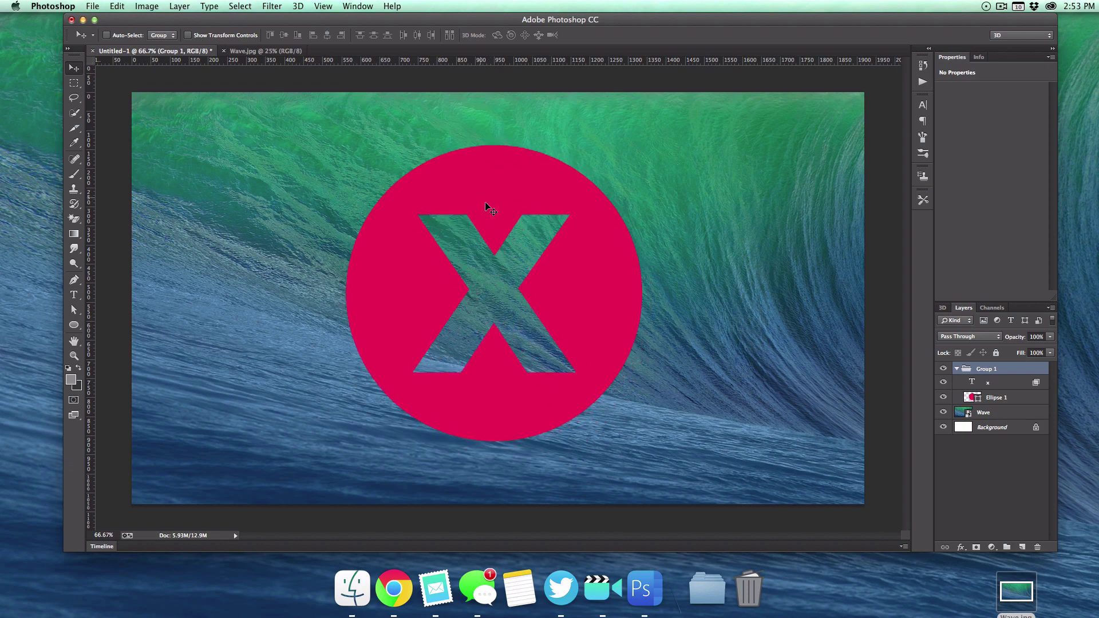
pyautogui.click(990, 400)
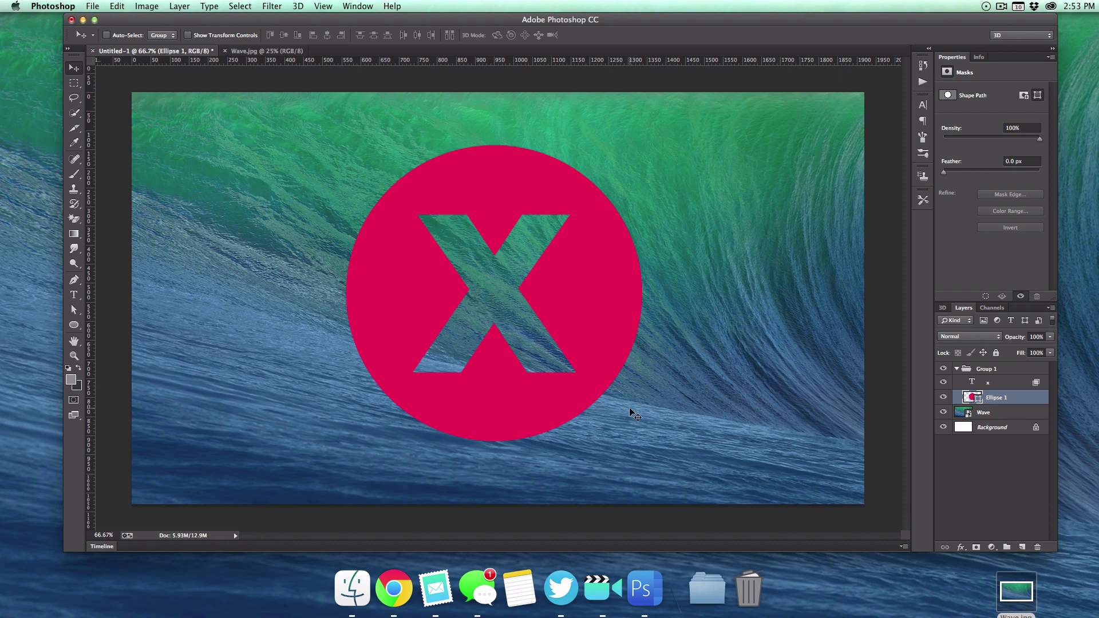
# - Change the Ellipse 1 circle's fill from crimson to white
pyautogui.press('u')
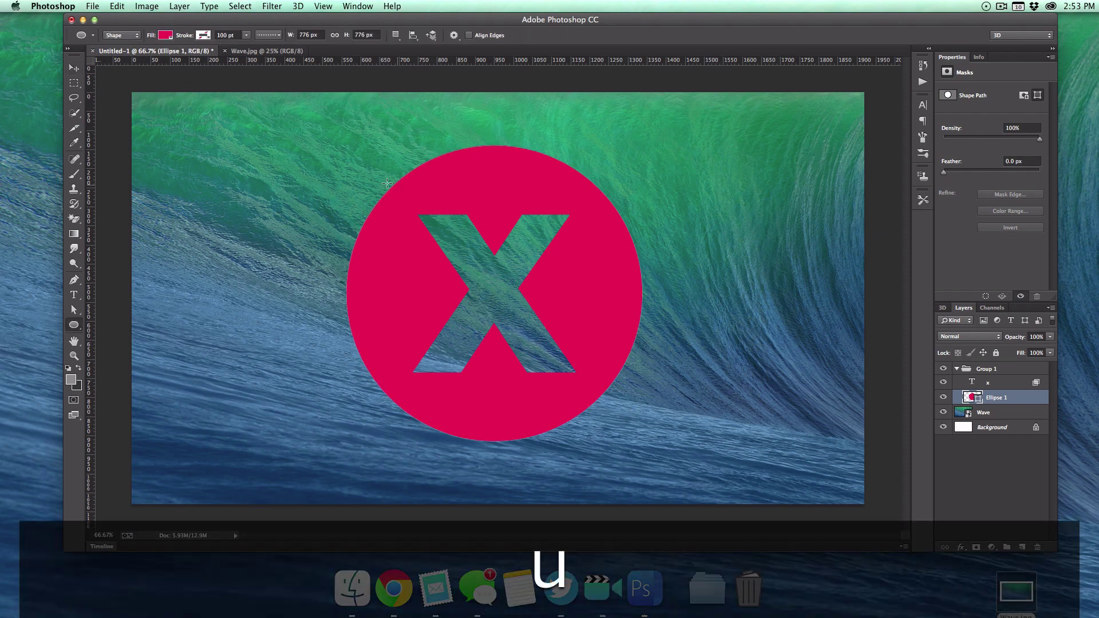
pyautogui.click(164, 36)
pyautogui.click(116, 90)
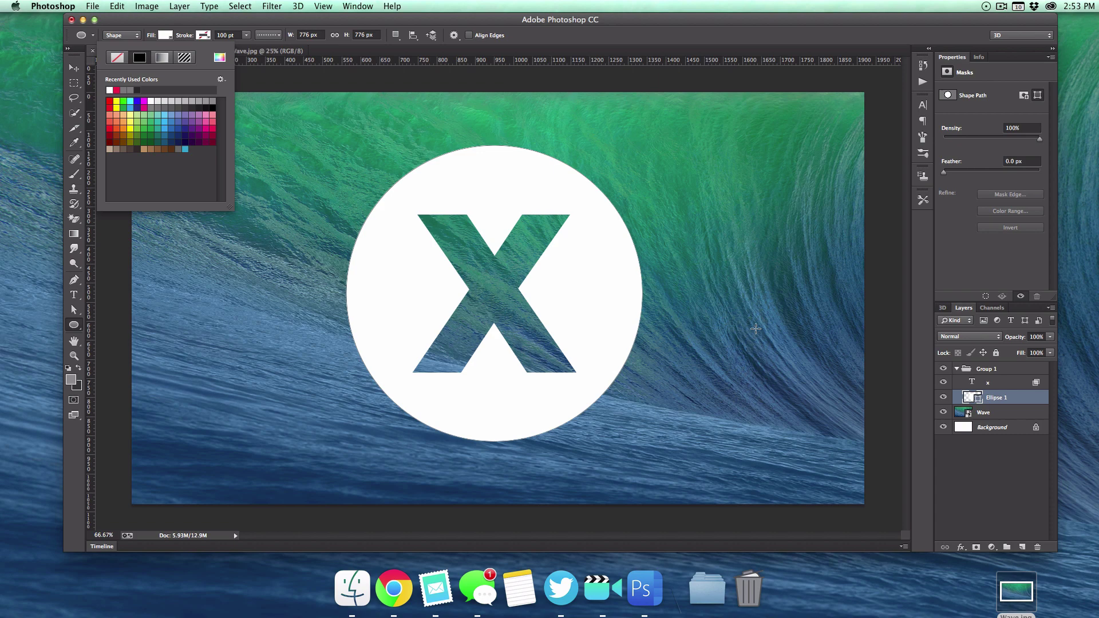
# - Select the Wave layer and switch to the Rectangular Marquee tool
pyautogui.press('v')
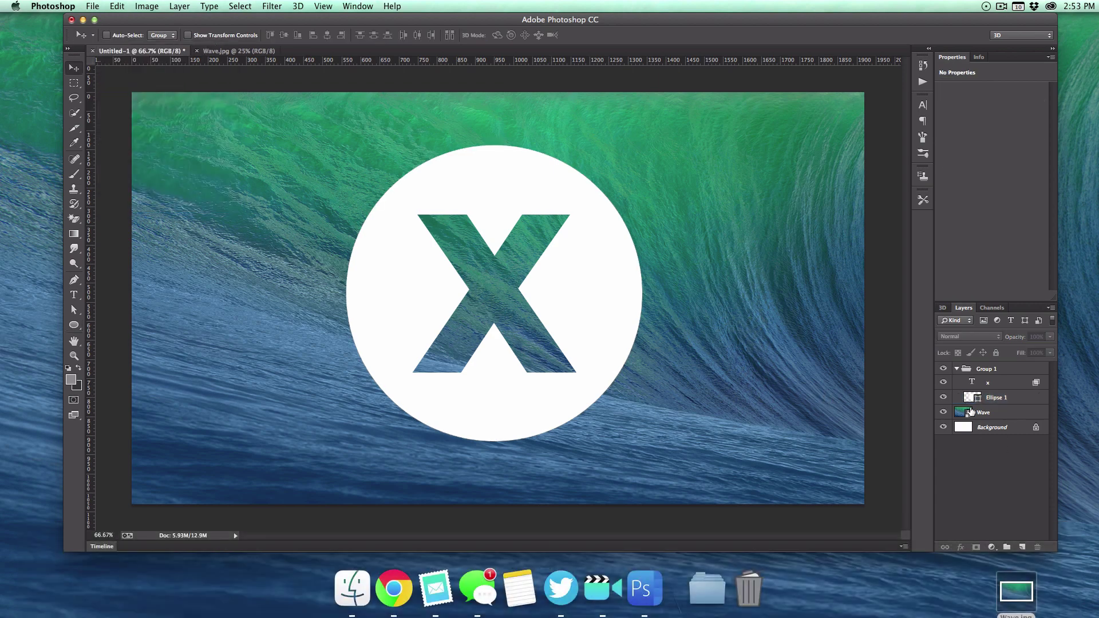
pyautogui.click(983, 414)
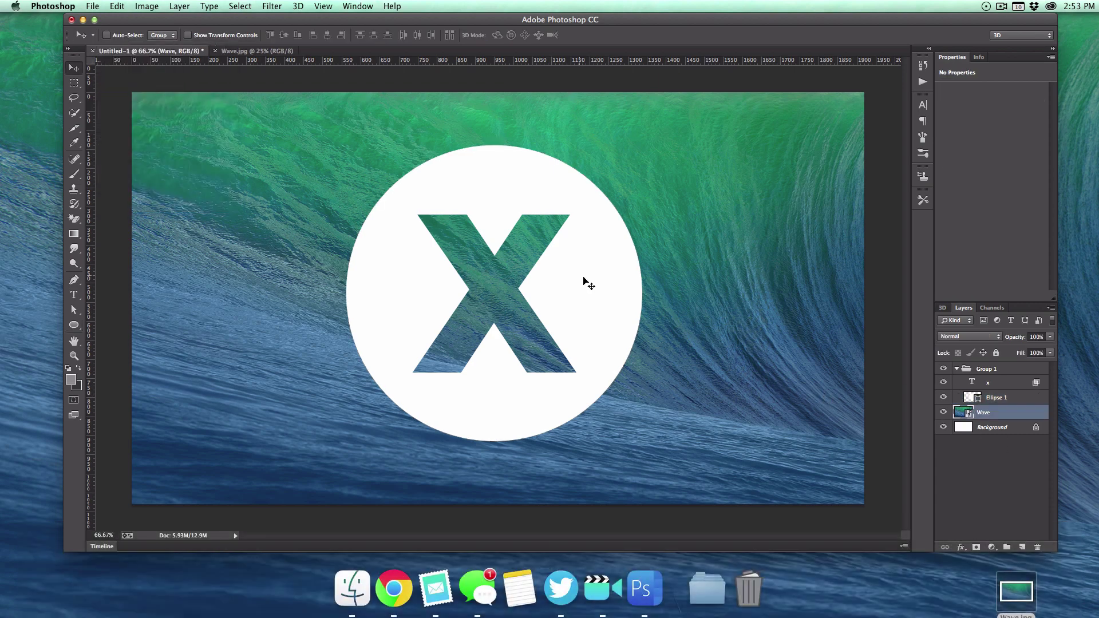
pyautogui.click(75, 84)
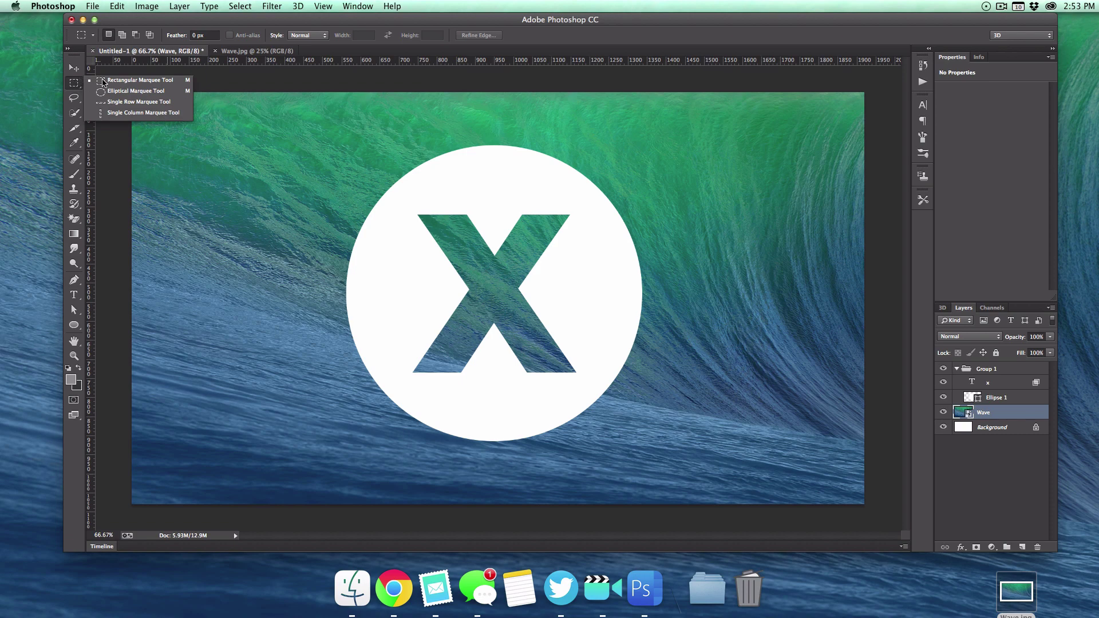
# - Draw a rectangle around the X and mask the Wave layer with Reveal Selection
pyautogui.click(510, 177)
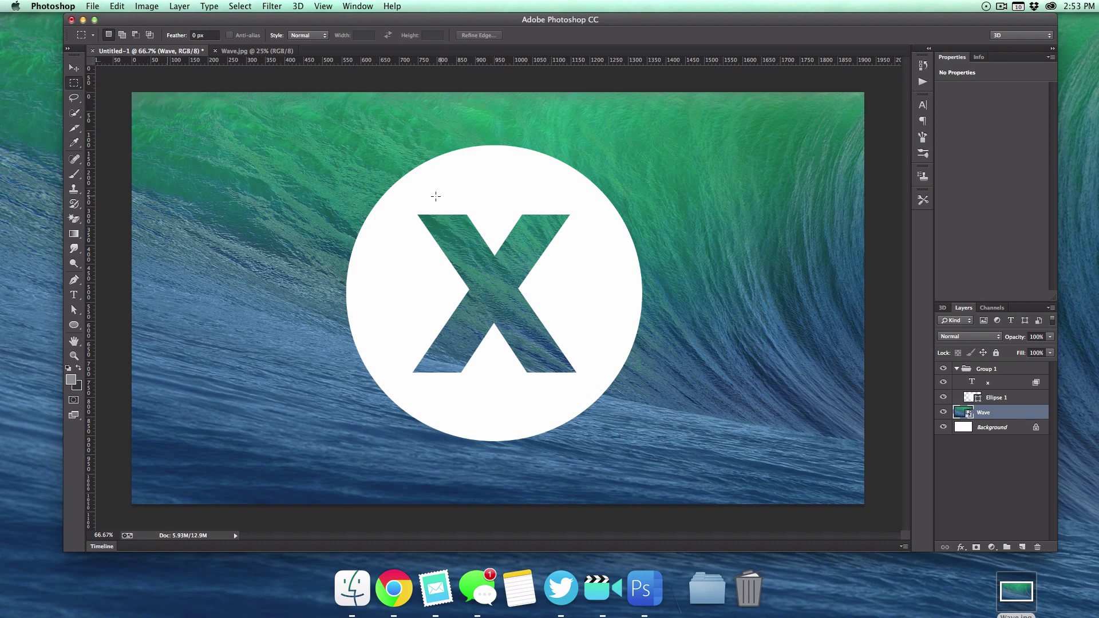
pyautogui.moveTo(382, 202); pyautogui.dragTo(602, 383)
pyautogui.click(153, 5)
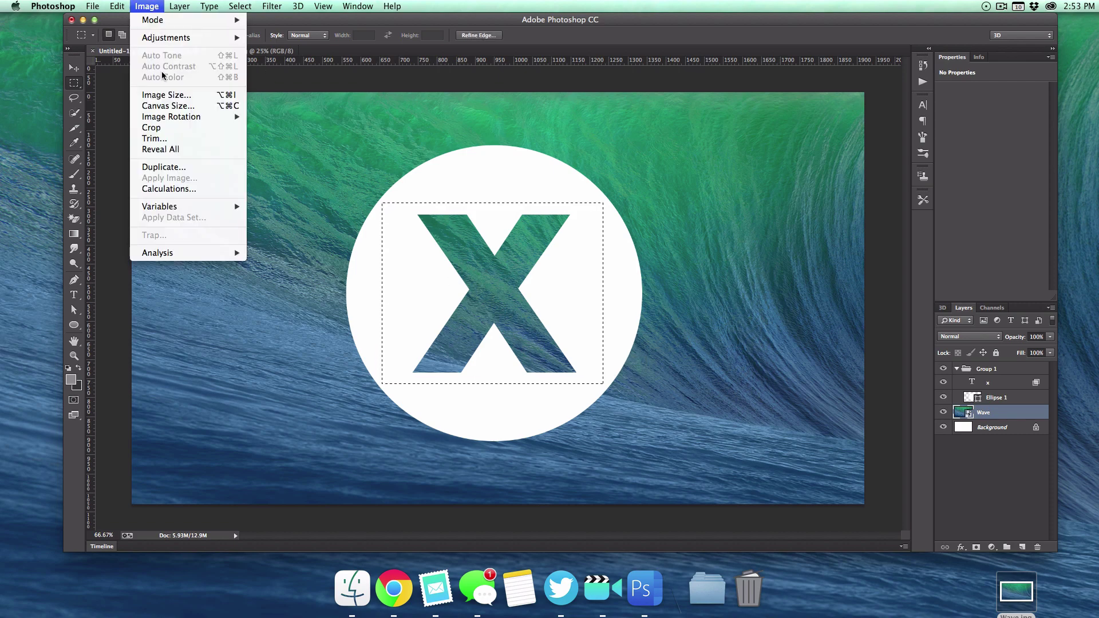
pyautogui.moveTo(172, 5)
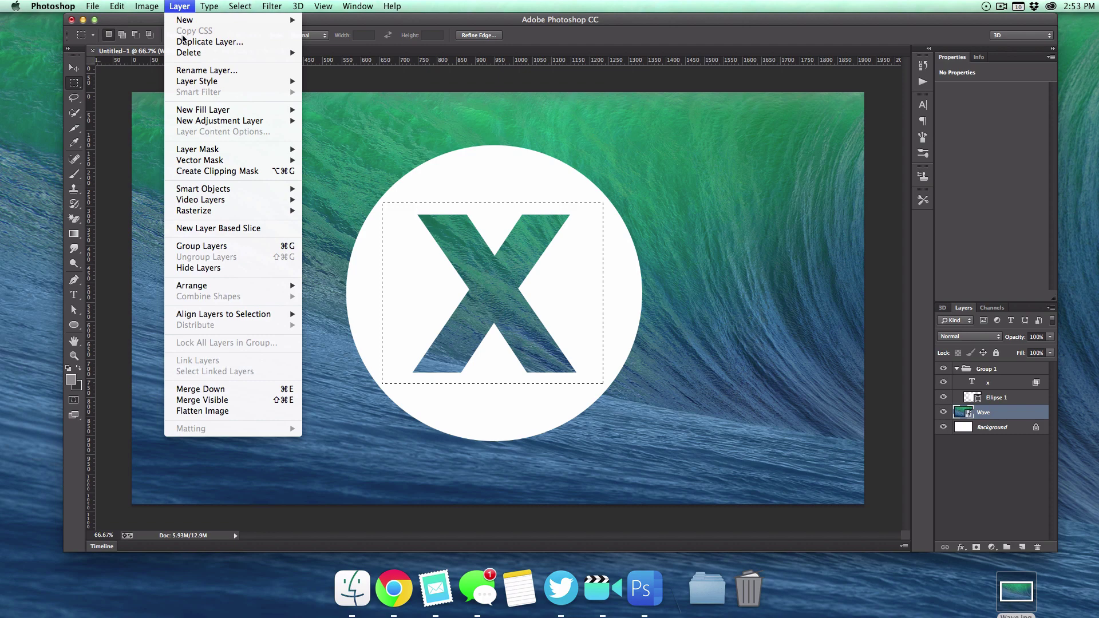
pyautogui.moveTo(212, 151)
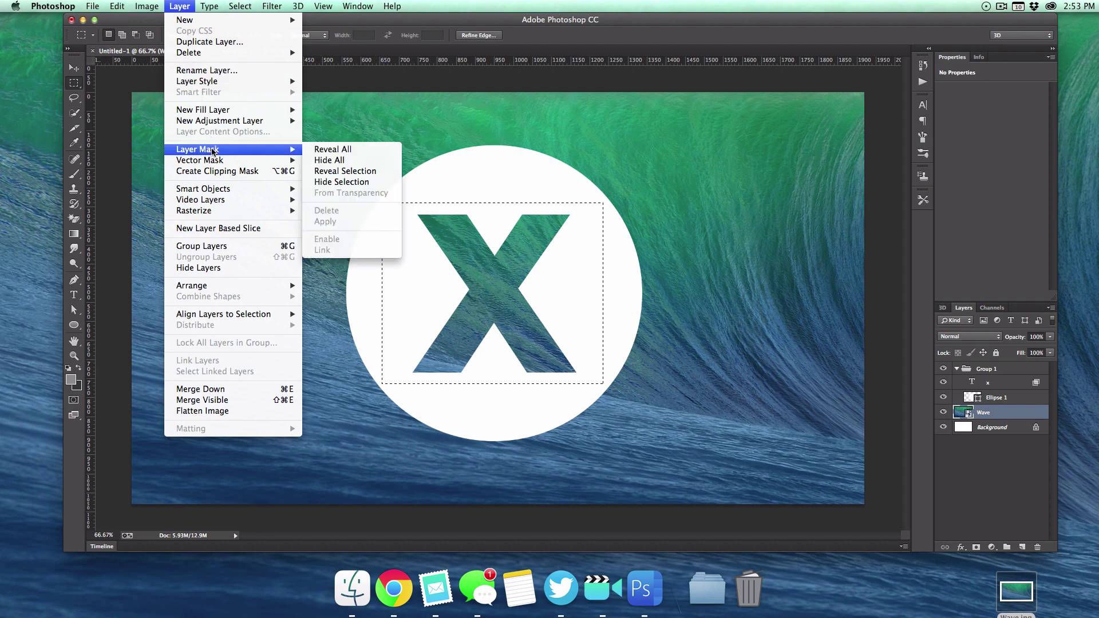
pyautogui.click(357, 173)
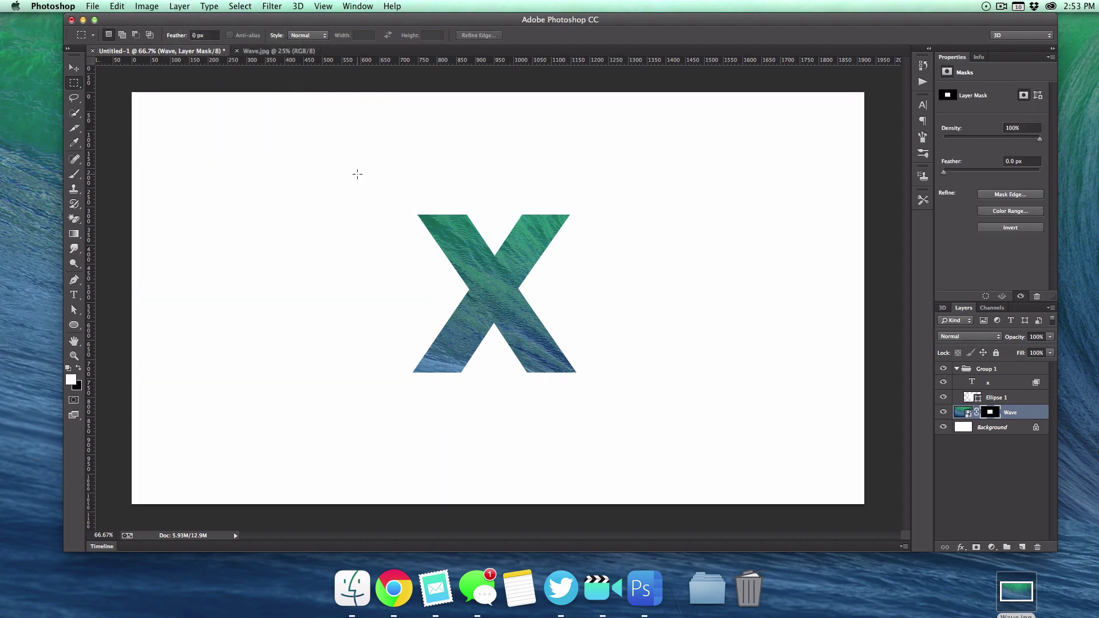
# - Hide the Background layer so the white disc sits on transparency
pyautogui.press('v')
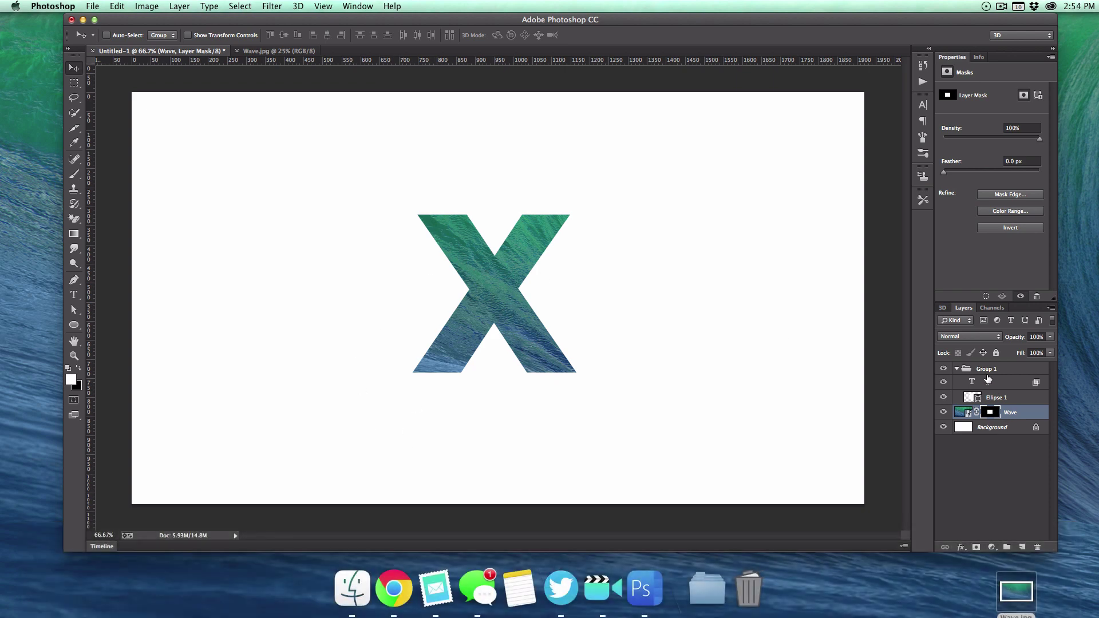
pyautogui.click(987, 380)
pyautogui.click(969, 370)
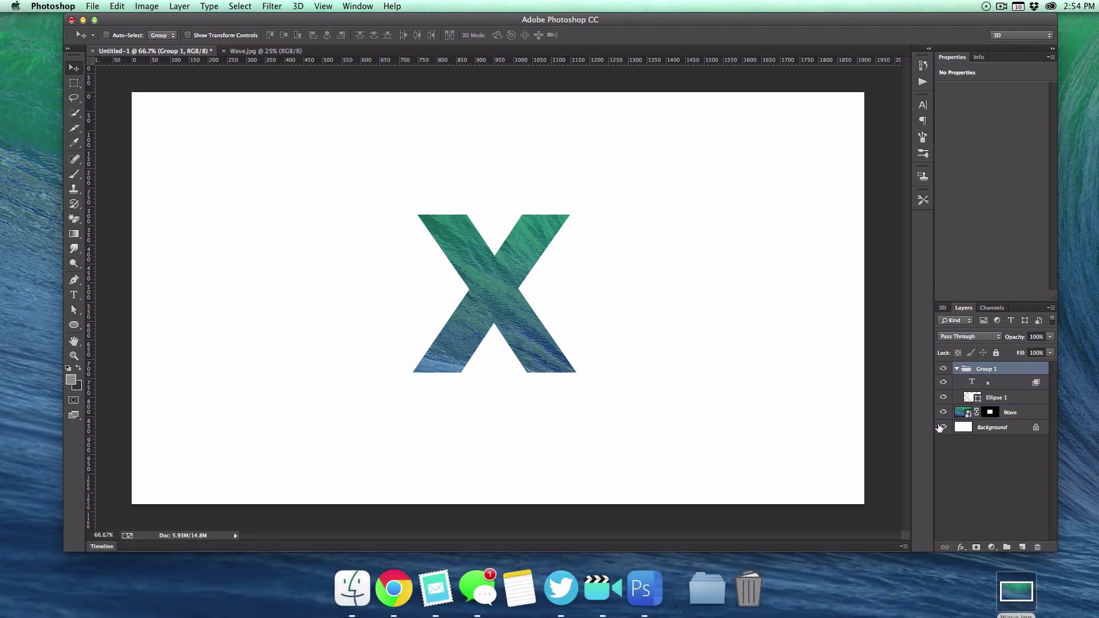
pyautogui.moveTo(535, 283); pyautogui.dragTo(459, 500)
pyautogui.press('super+z')
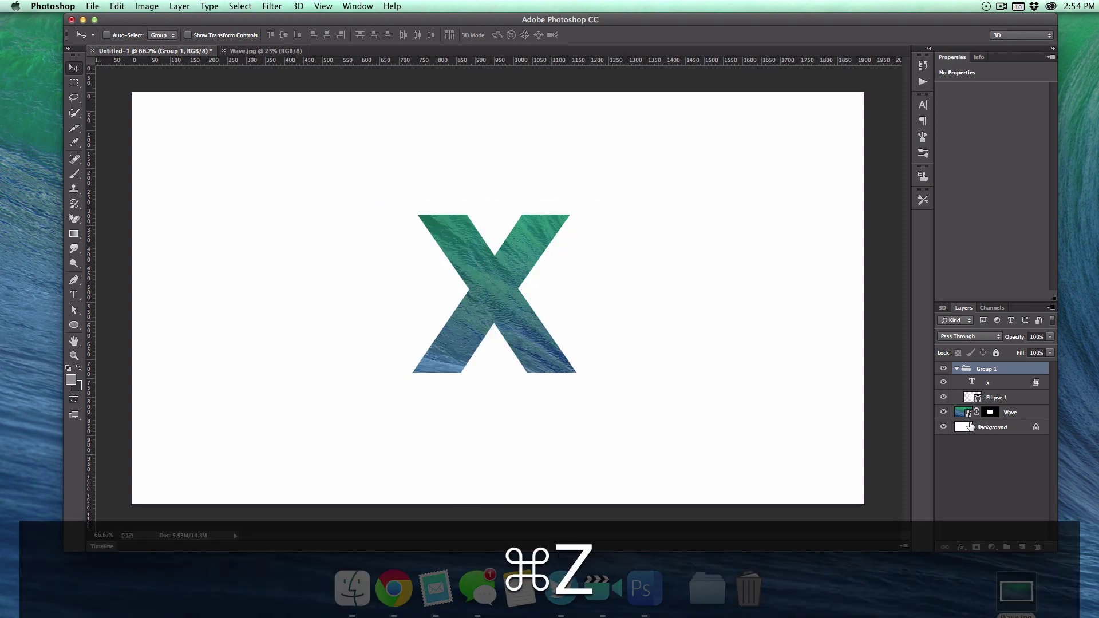
pyautogui.click(943, 428)
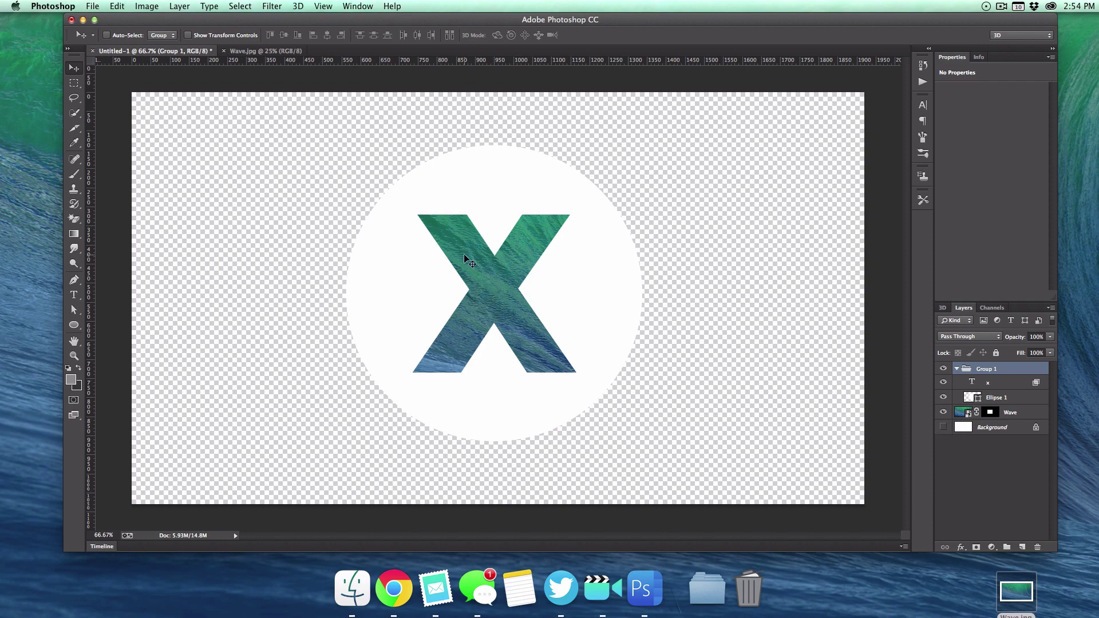
# - Save the logo to the Desktop in PNG format as ',avericks.png'
pyautogui.click(92, 6)
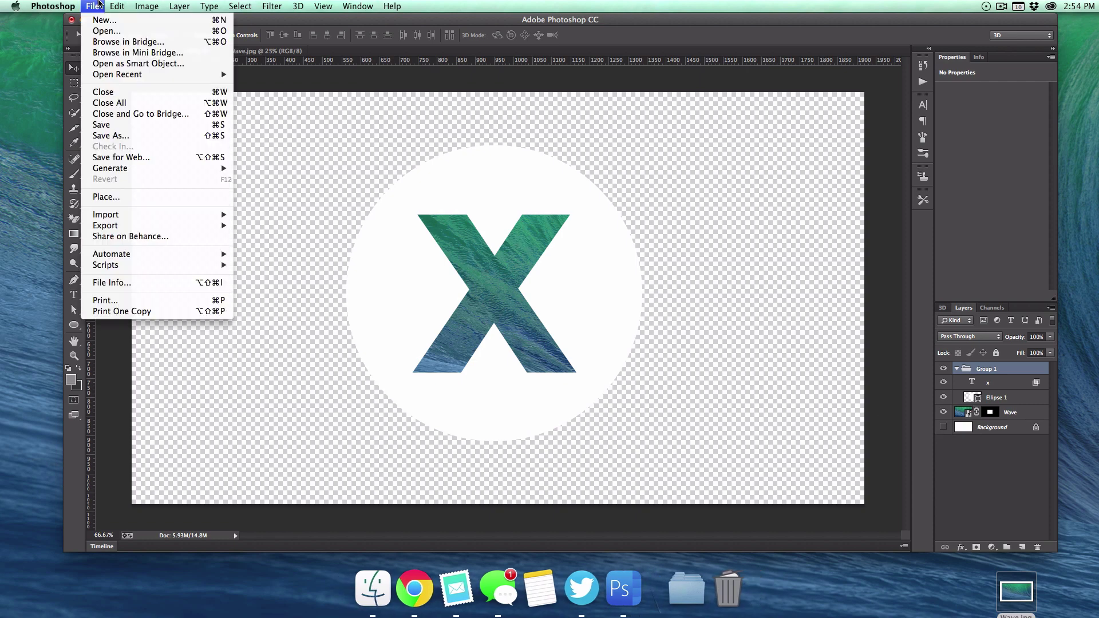
pyautogui.click(141, 136)
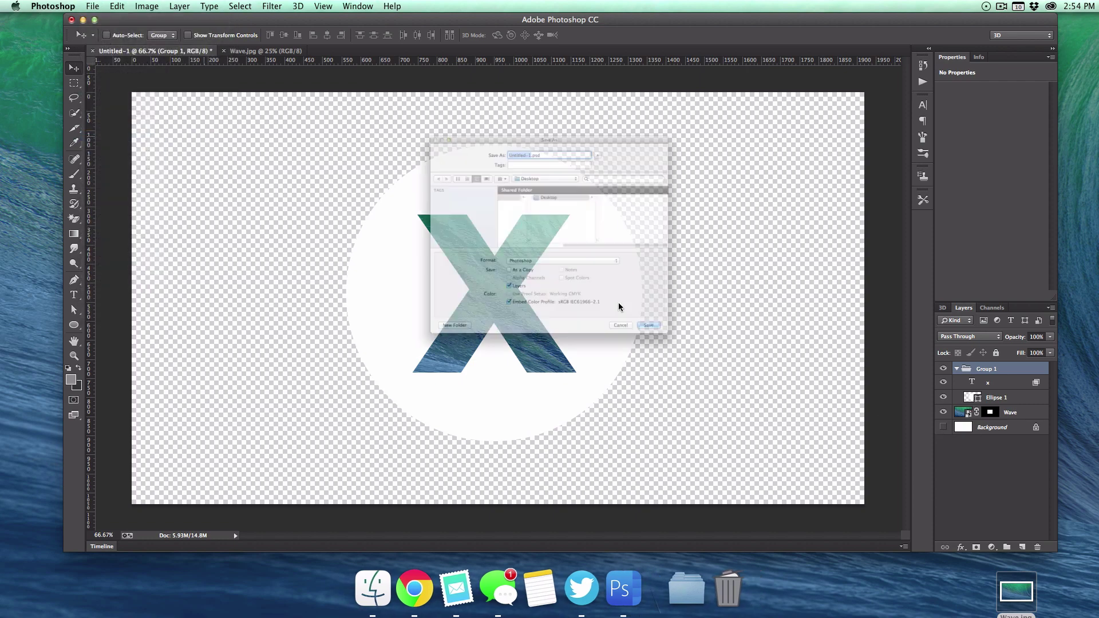
pyautogui.scroll(-3, 387, 233)
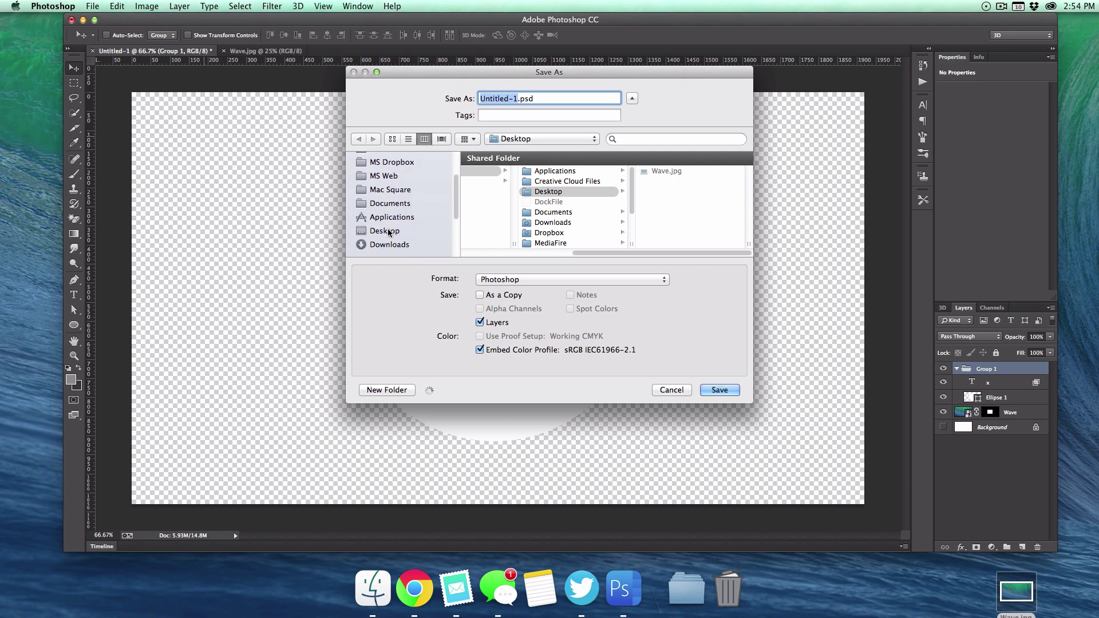
pyautogui.click(527, 280)
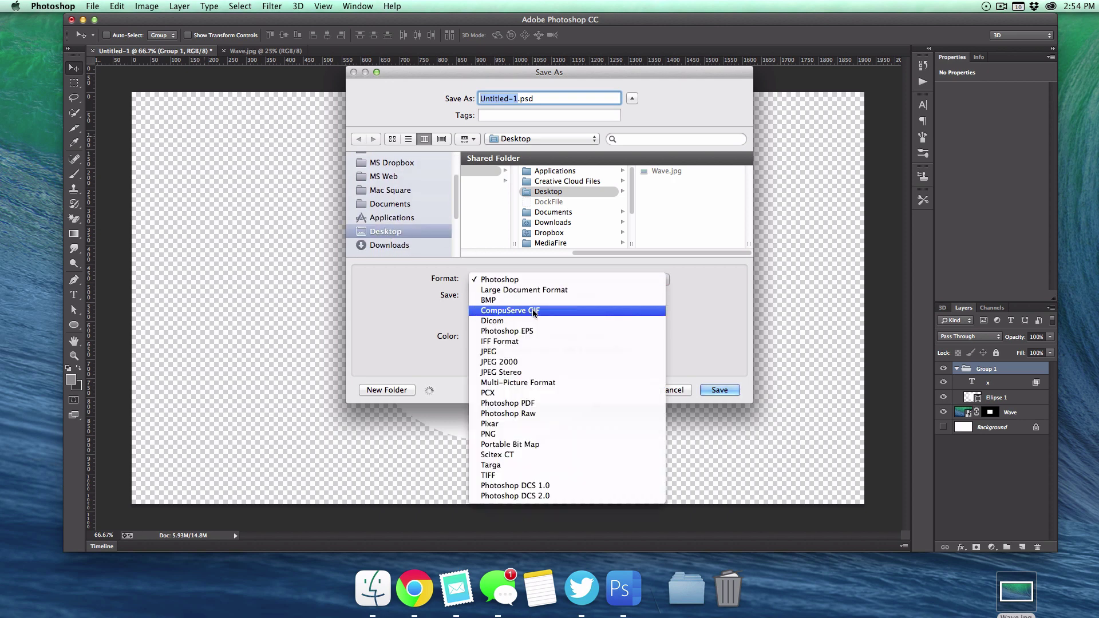
pyautogui.click(521, 433)
pyautogui.press('BackSpace')
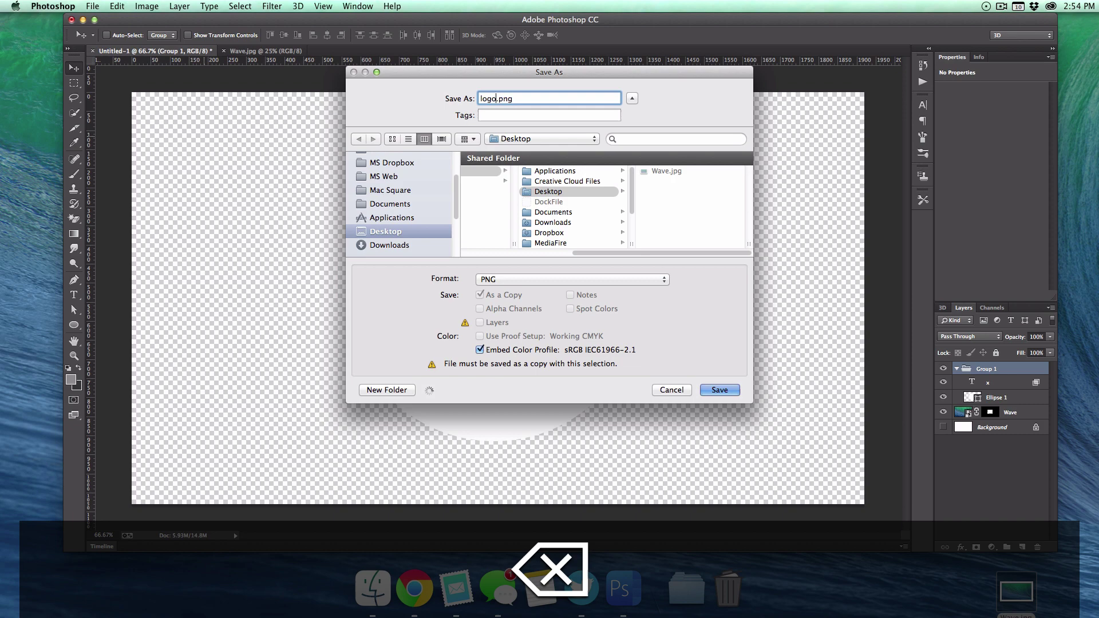
pyautogui.write(',avericks')
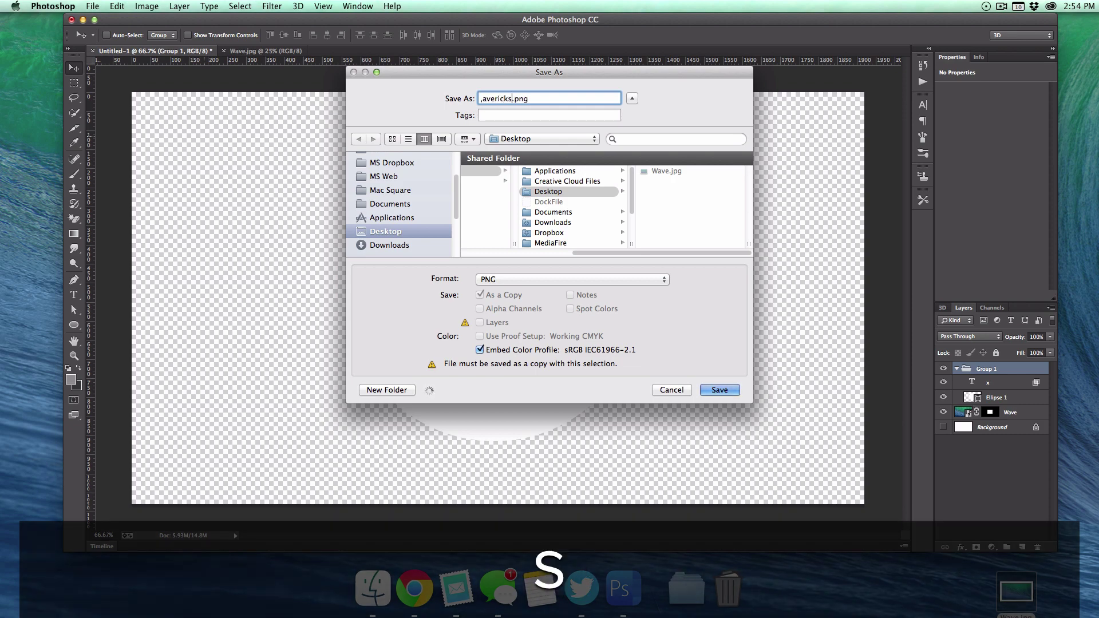
pyautogui.press('Return')
pyautogui.press('Return')
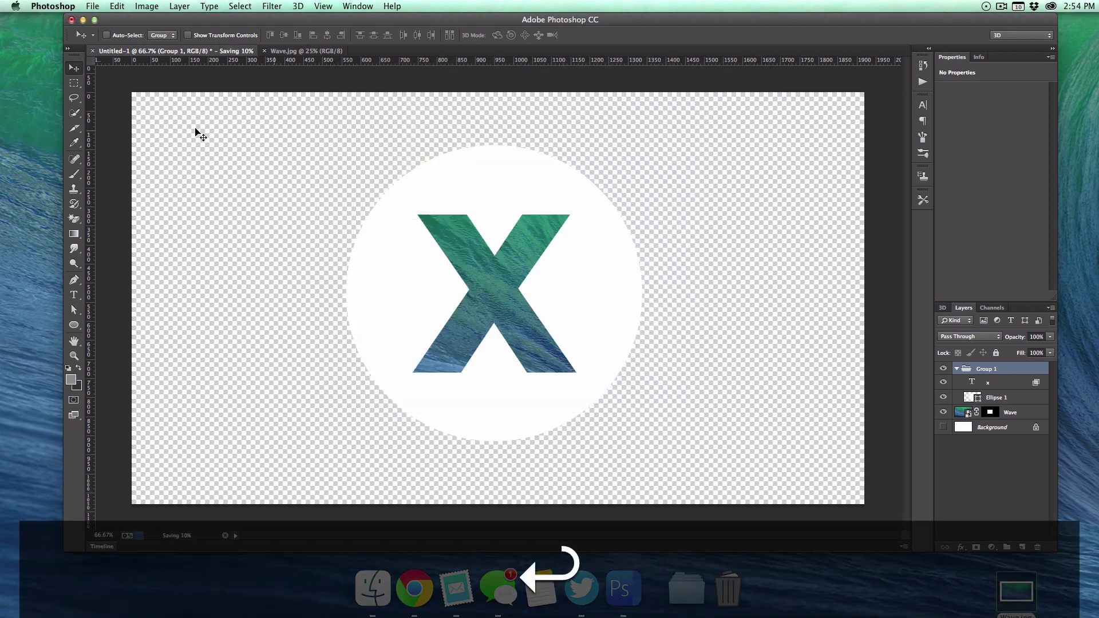
# - Finish the PNG save, open ',avericks.png' in Preview and select a square around the circle
pyautogui.click(82, 20)
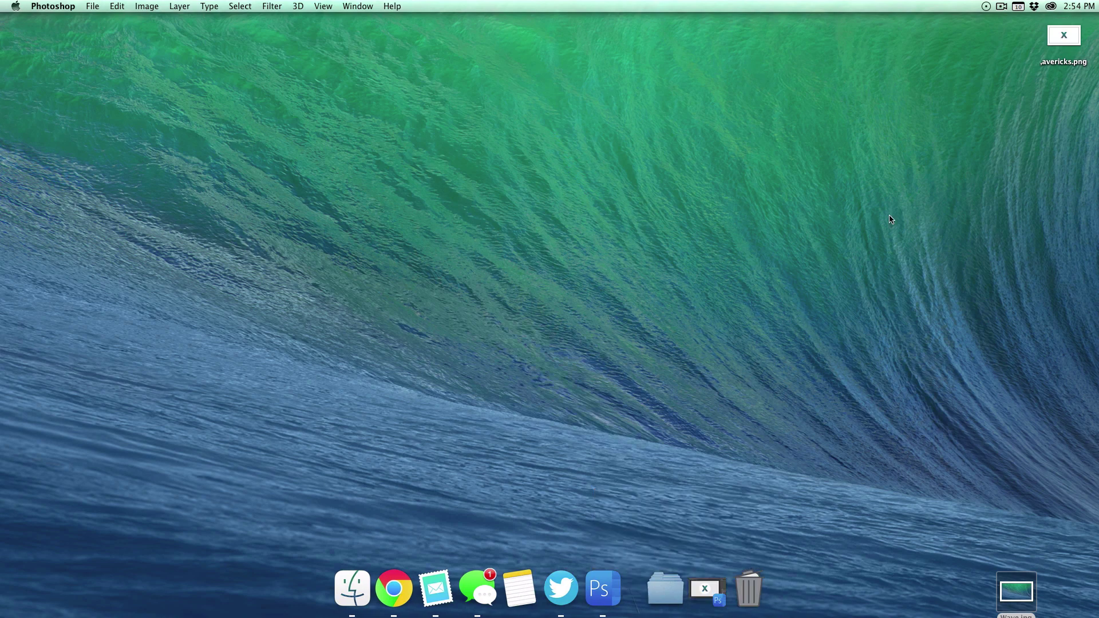
pyautogui.doubleClick(1062, 35)
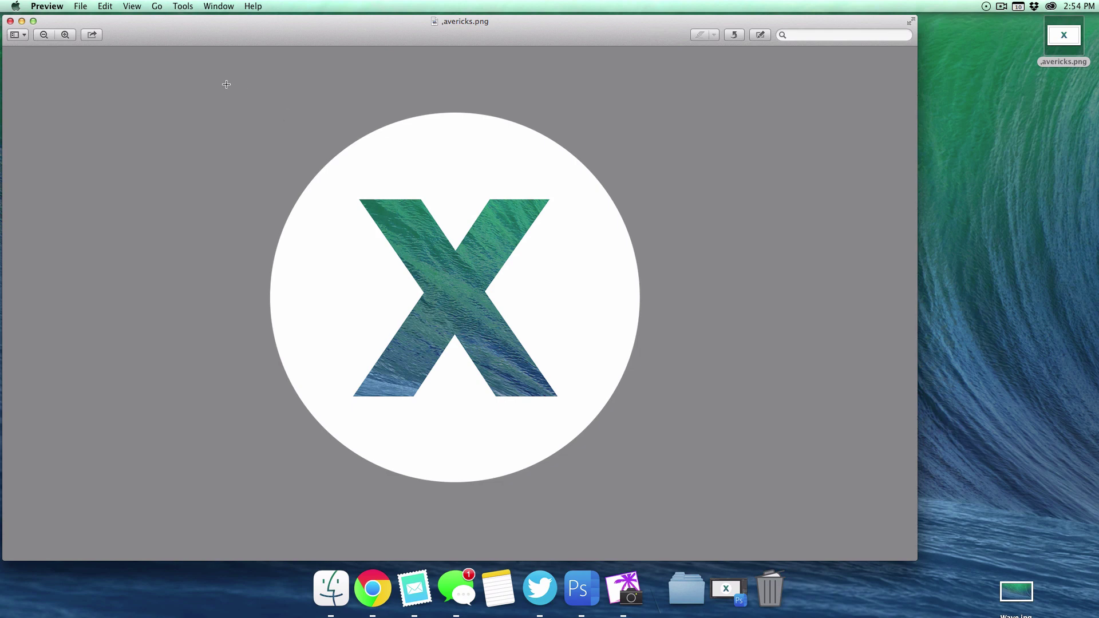
pyautogui.moveTo(226, 84); pyautogui.dragTo(947, 504)
pyautogui.moveTo(471, 248); pyautogui.dragTo(488, 257)
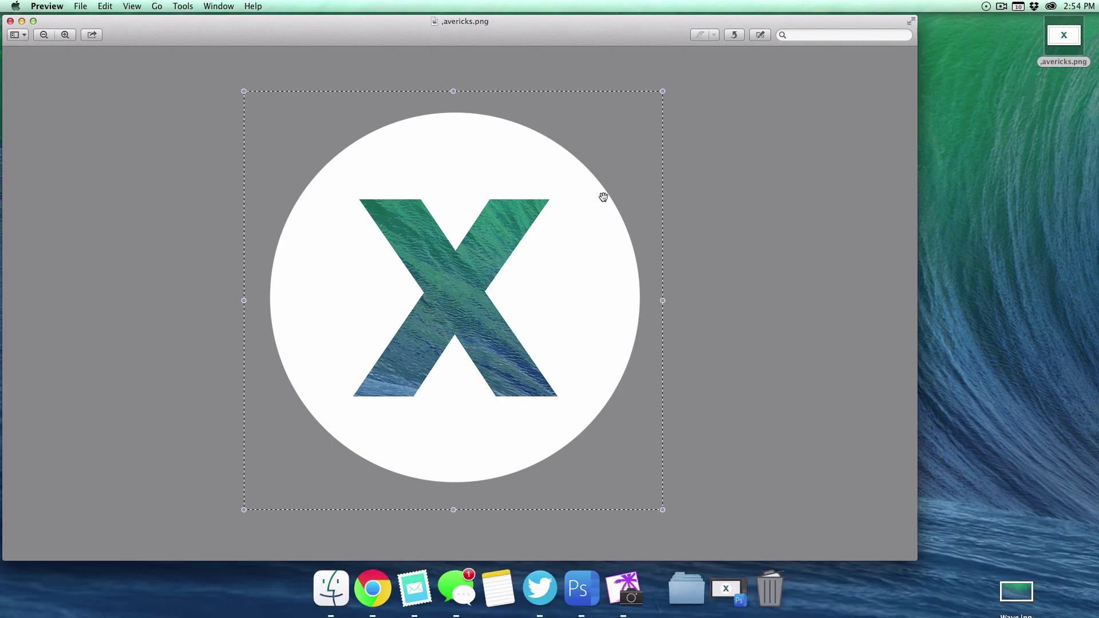
# - Crop the image to the square, save it, and return to Photoshop
pyautogui.click(761, 35)
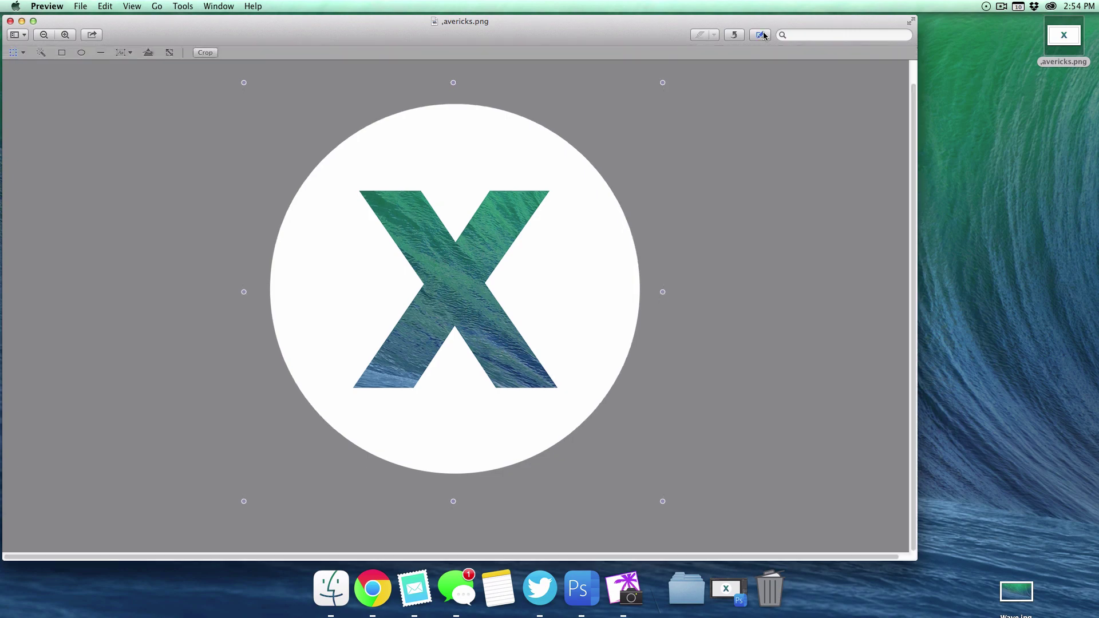
pyautogui.click(204, 52)
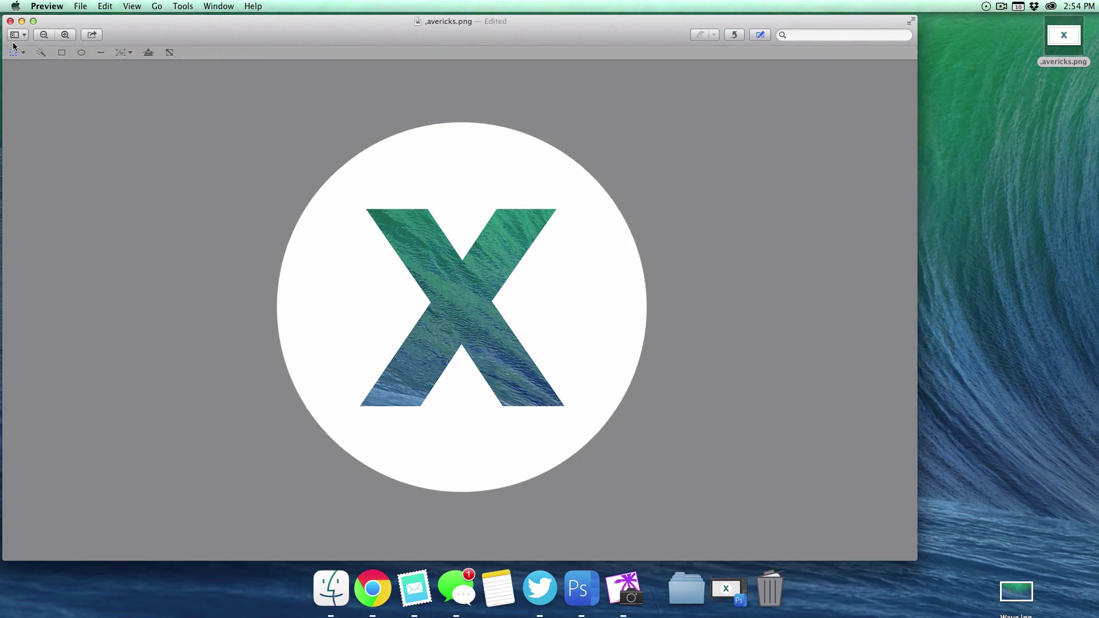
pyautogui.press('super+s')
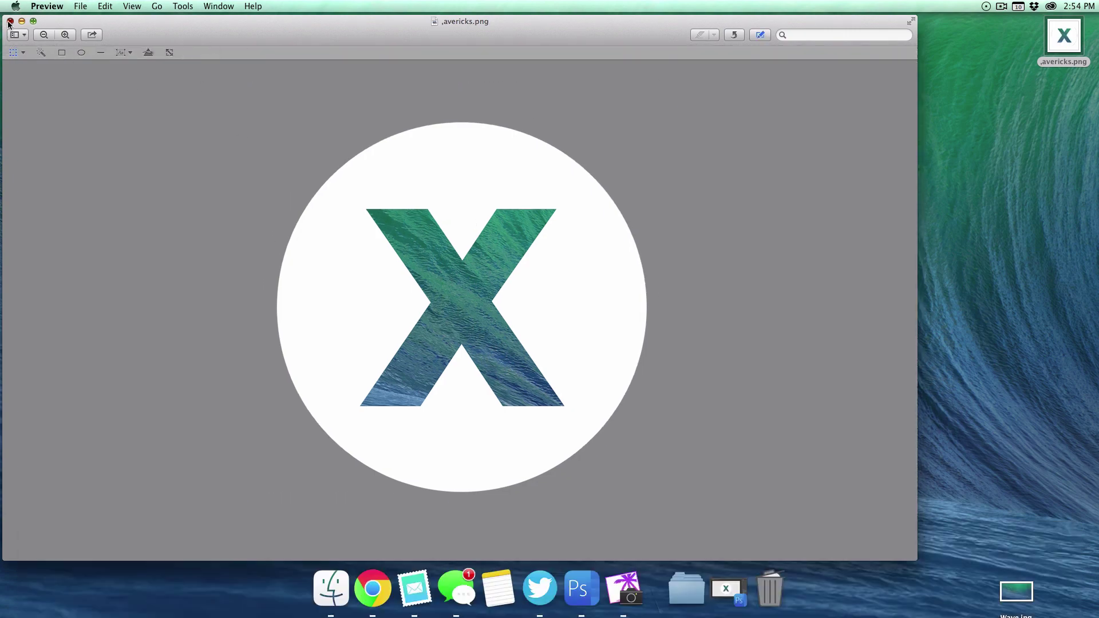
pyautogui.click(10, 21)
pyautogui.press('super+Tab')
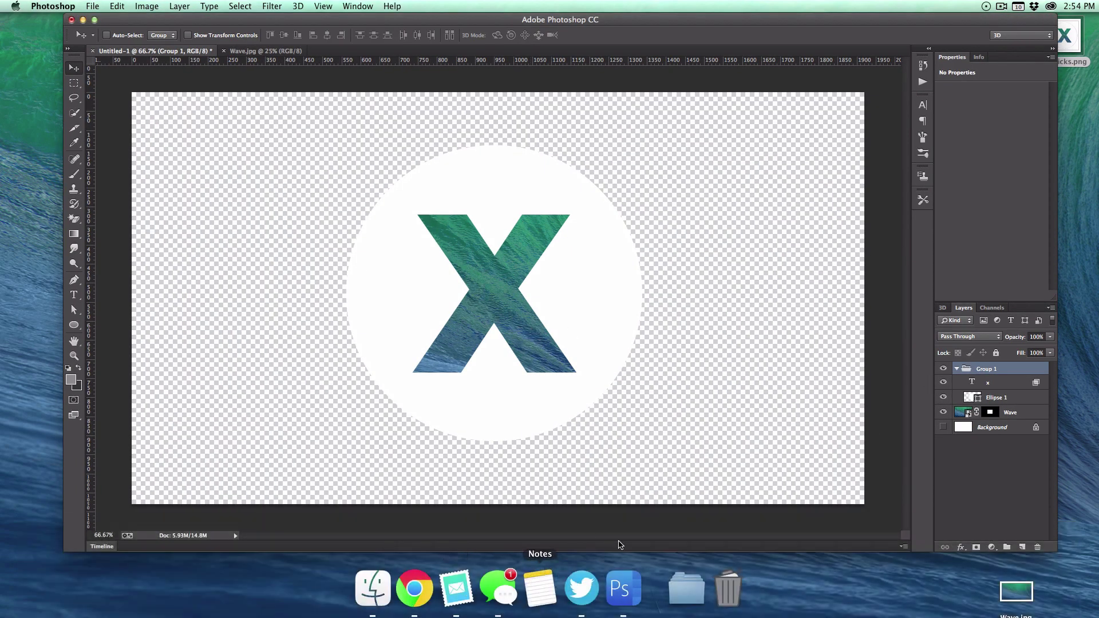
# - Use System Preferences to switch the desktop picture to the dark moog image in Simple
pyautogui.press('super+space')
pyautogui.write('sys')
pyautogui.press('Return')
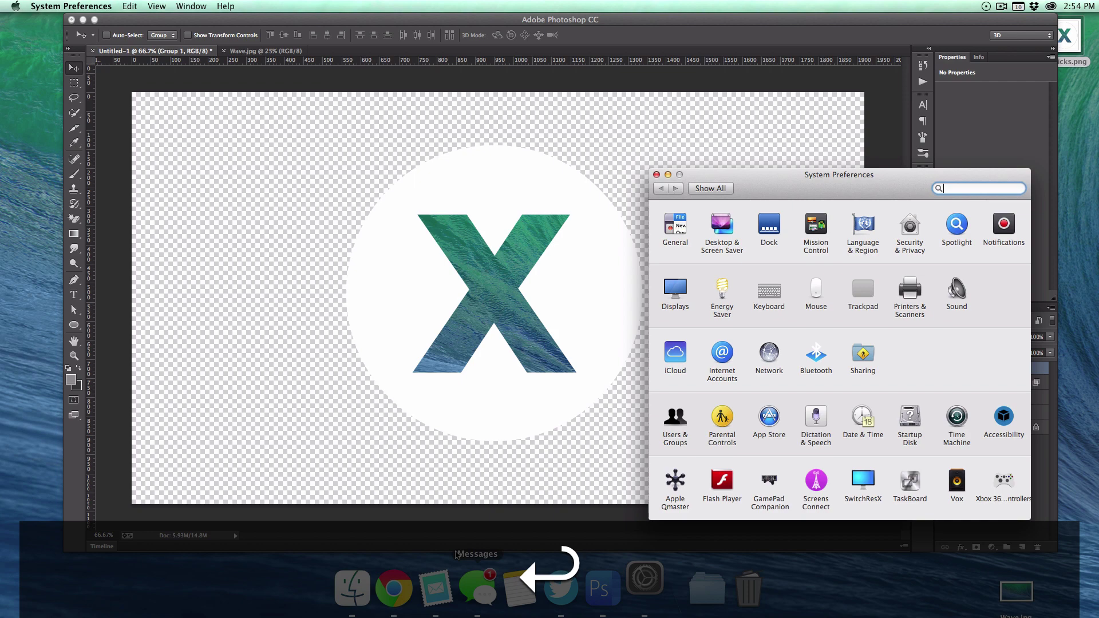
pyautogui.click(723, 224)
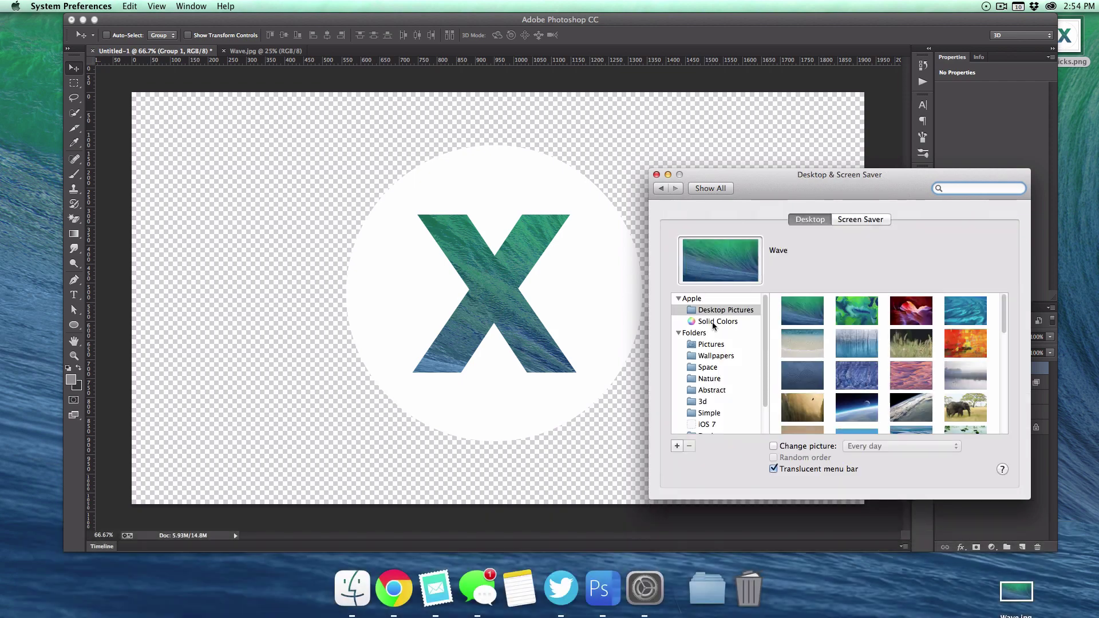
pyautogui.click(721, 414)
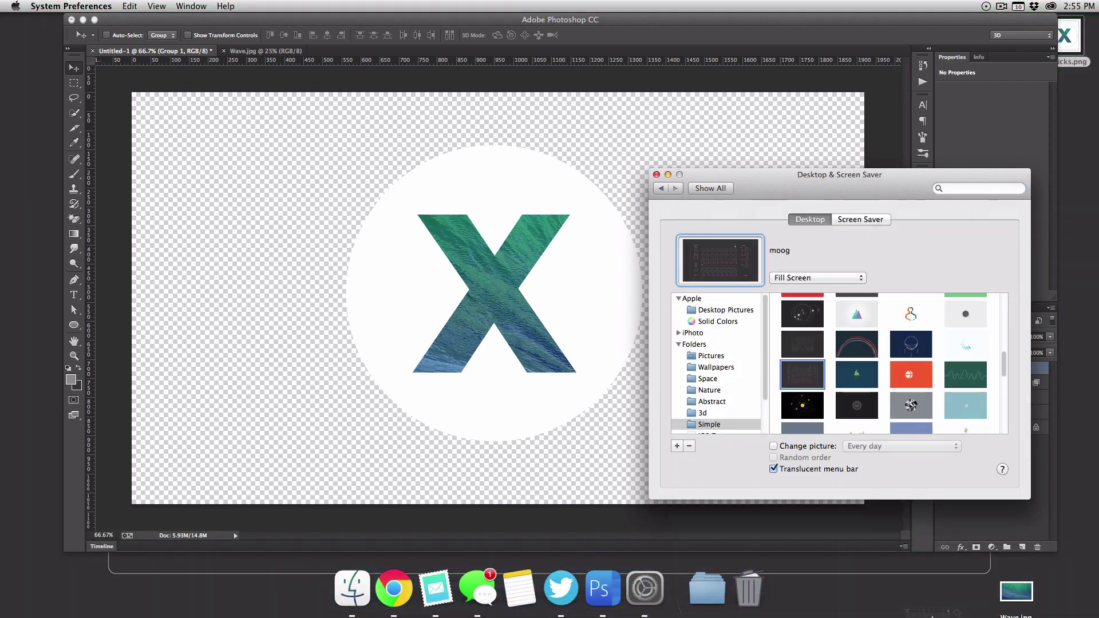
pyautogui.click(655, 175)
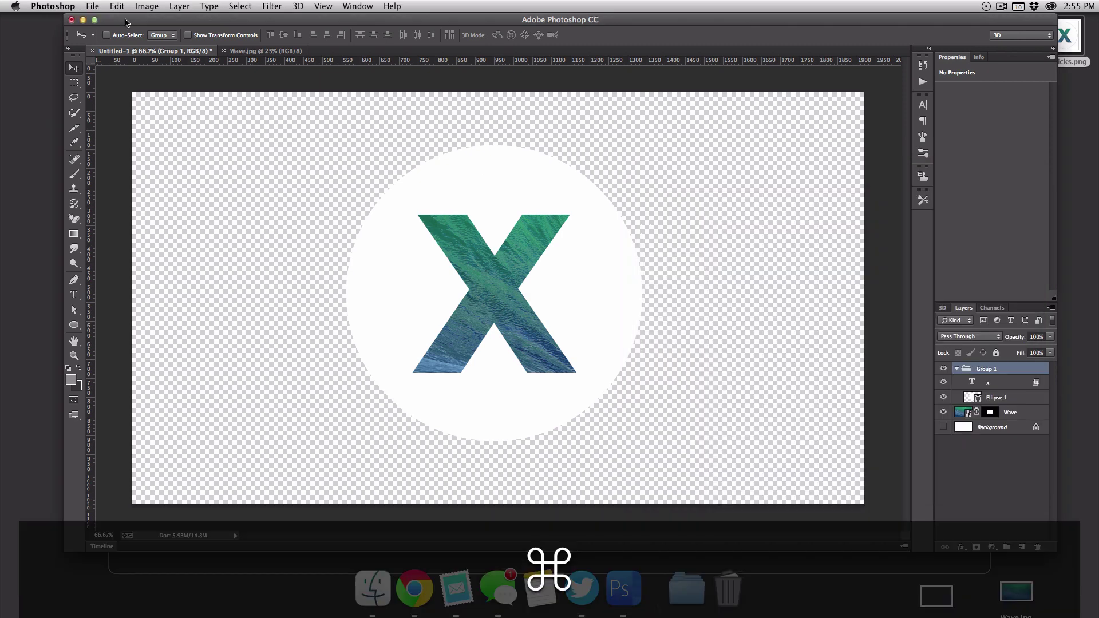
# - Create a new document containing the moog sequencer image
pyautogui.press('super+n')
pyautogui.press('super+Return')
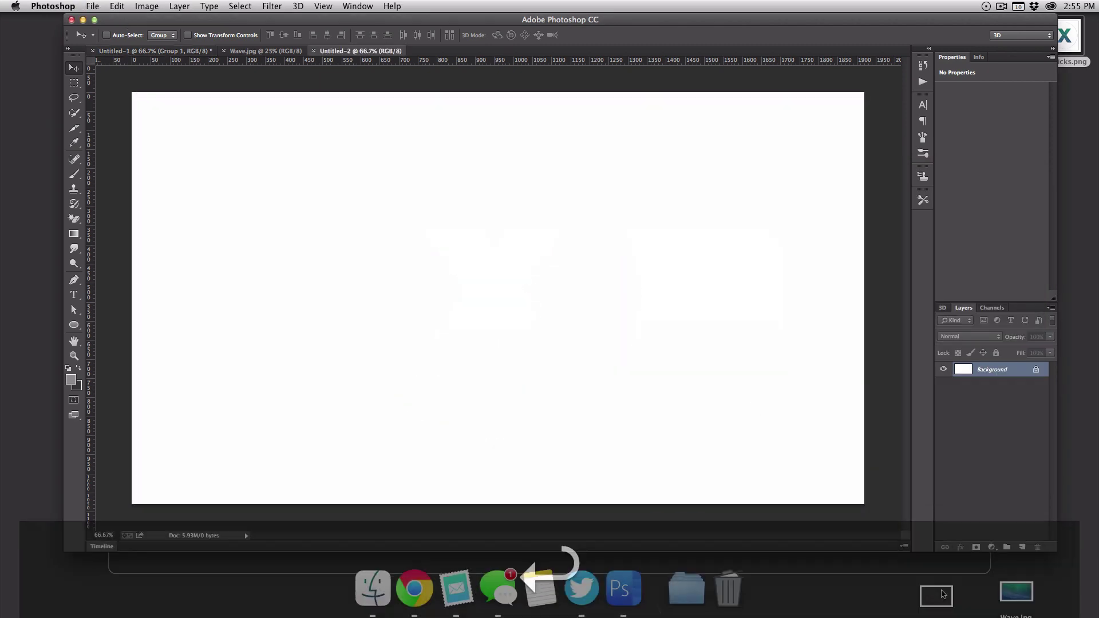
pyautogui.press('Return')
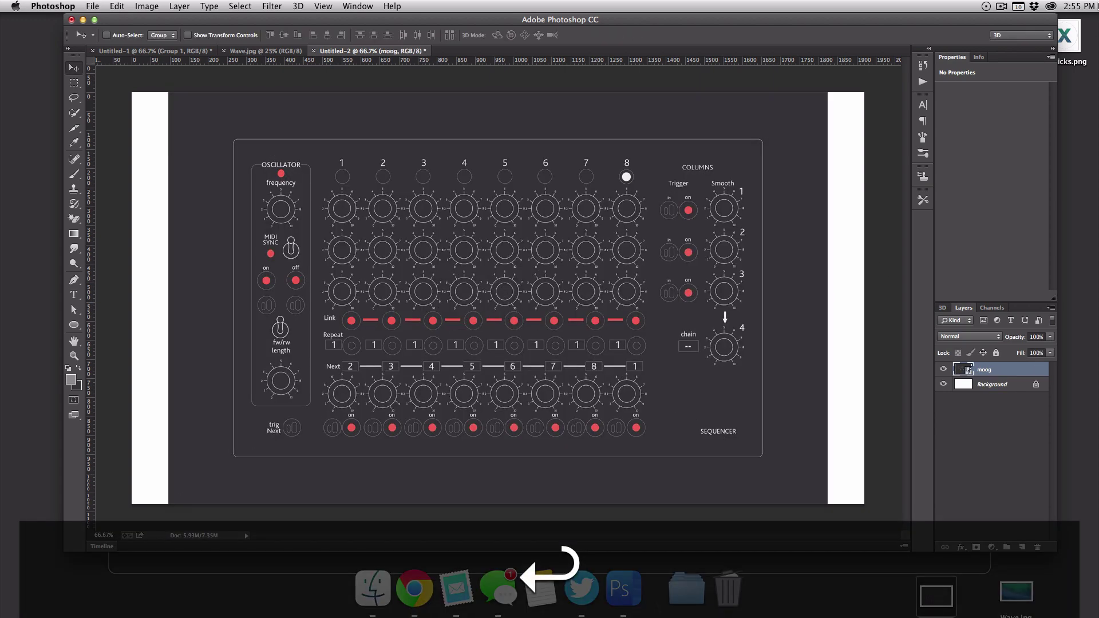
# - Drag in the ',avericks' logo, scale it to about 28.21%, and place it lower right
pyautogui.moveTo(658, 306); pyautogui.dragTo(675, 286)
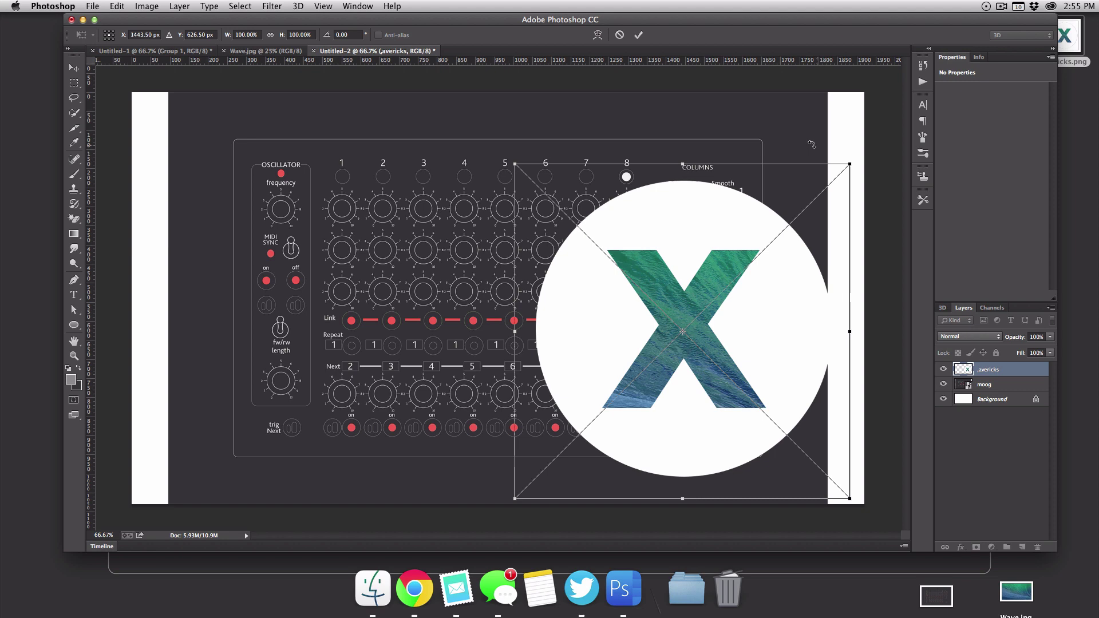
pyautogui.moveTo(820, 193); pyautogui.dragTo(824, 189)
pyautogui.moveTo(734, 273); pyautogui.dragTo(729, 393)
pyautogui.moveTo(666, 430); pyautogui.dragTo(697, 404)
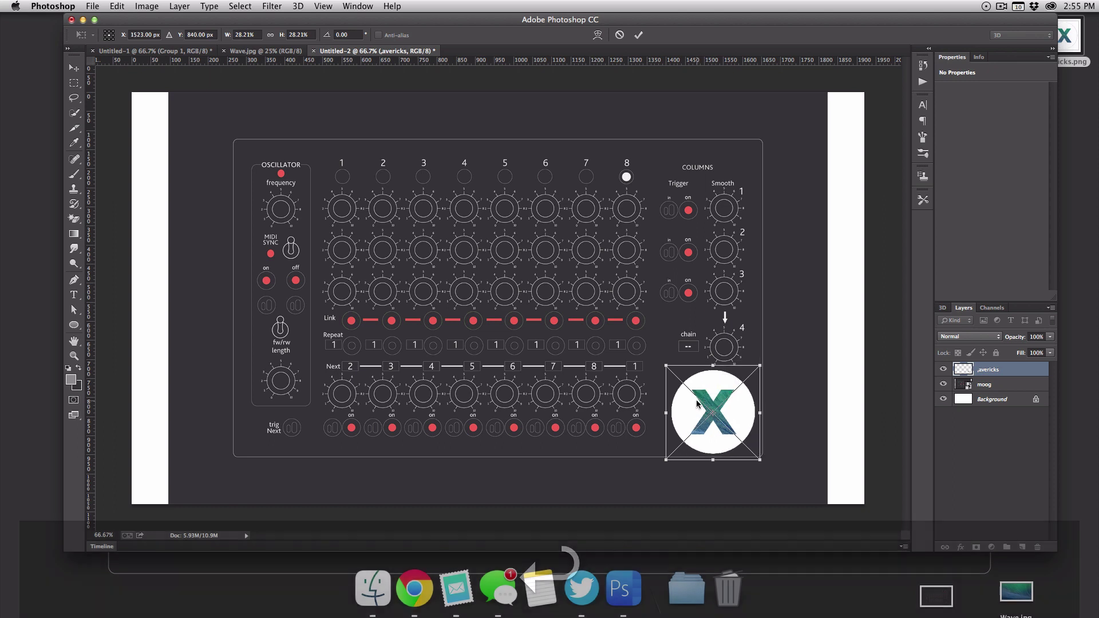
pyautogui.press('Return')
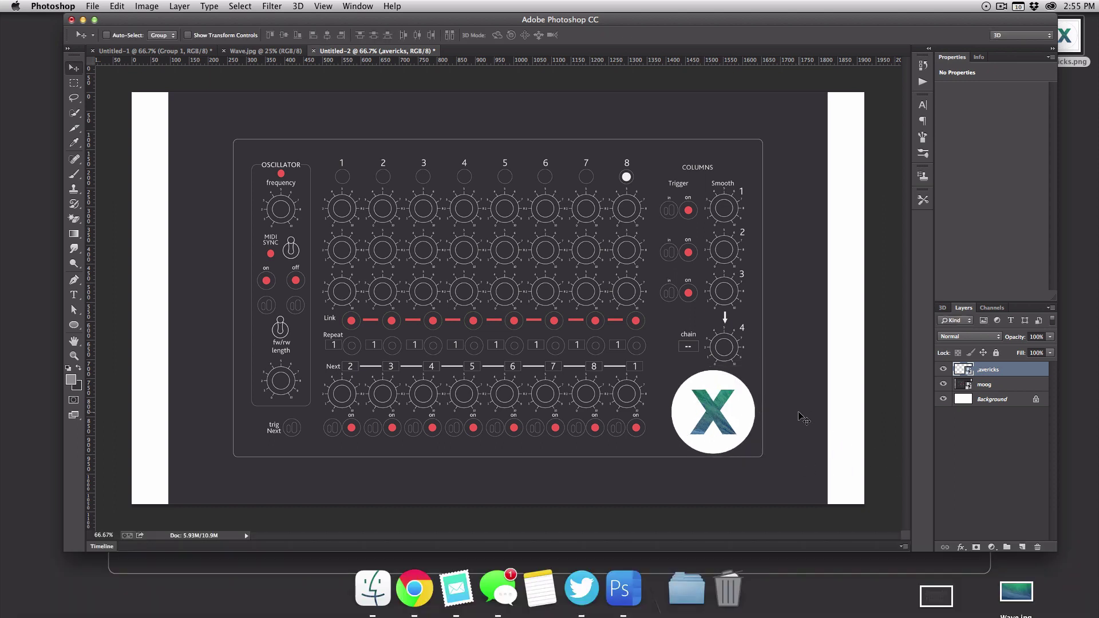
pyautogui.click(154, 53)
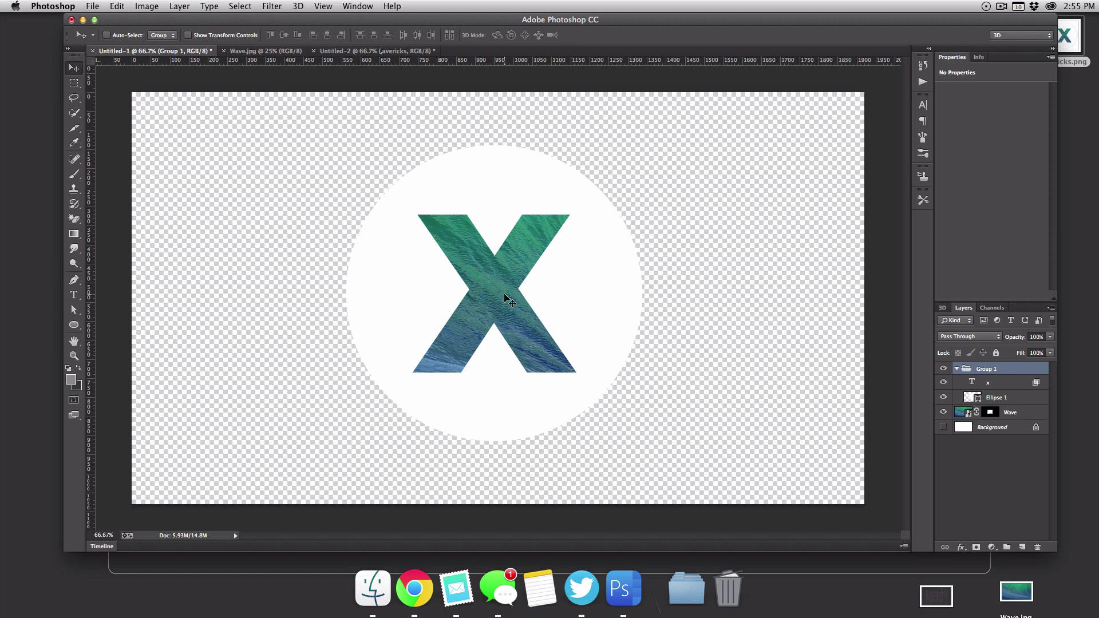
# - Move the ',avericks.png' file from the desktop to the Trash
pyautogui.press('super+BackSpace')
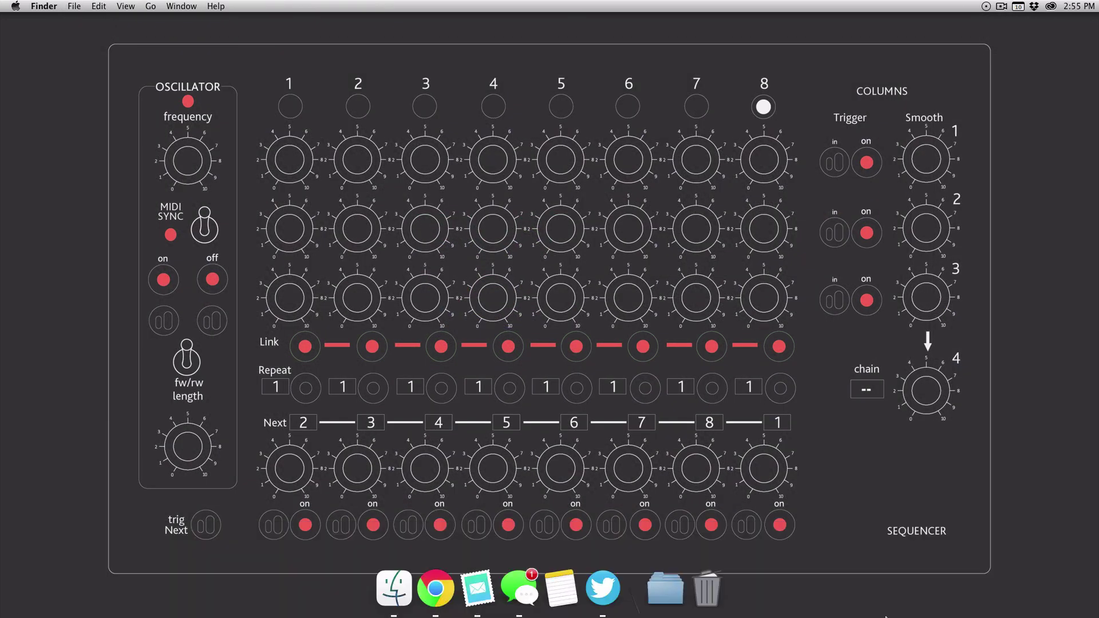